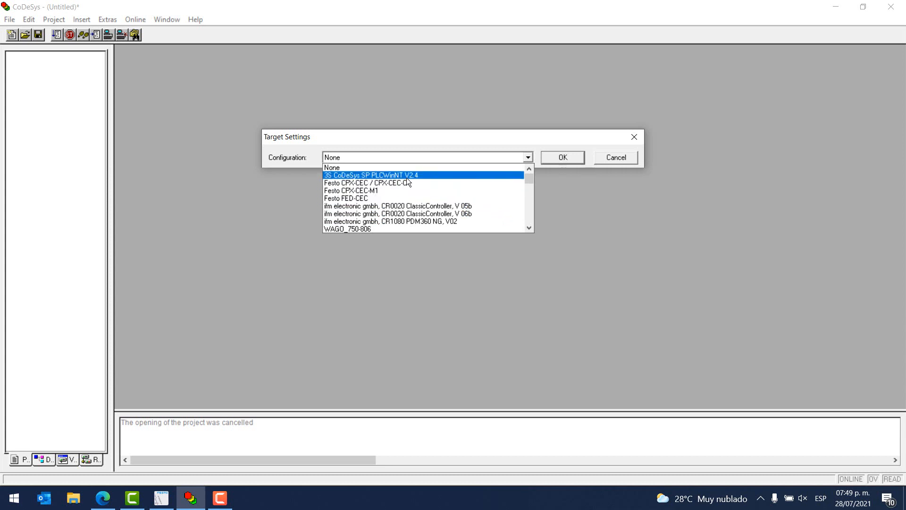
Set the target configuration to 3S CoDeSys SP PLCWinNT V2.4 and create the program POU PLC_PRG in LD language.
{"action": "left_click", "coordinate": [409, 175]}
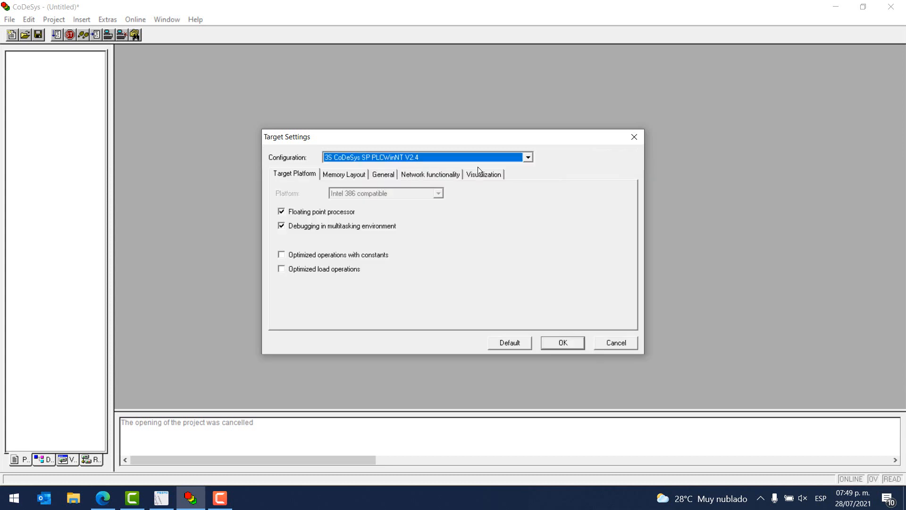
{"action": "left_click", "coordinate": [572, 343]}
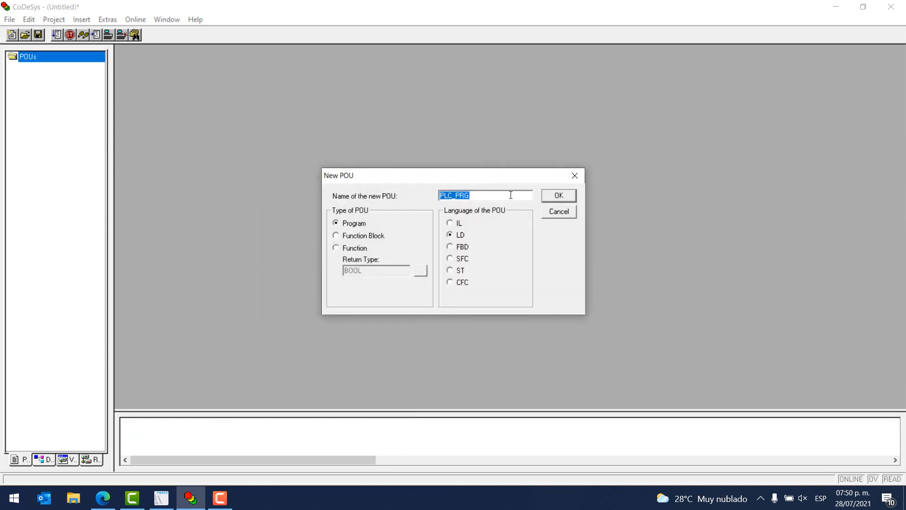
{"action": "left_click", "coordinate": [480, 196]}
{"action": "left_click", "coordinate": [554, 196]}
{"action": "double_click", "coordinate": [329, 53]}
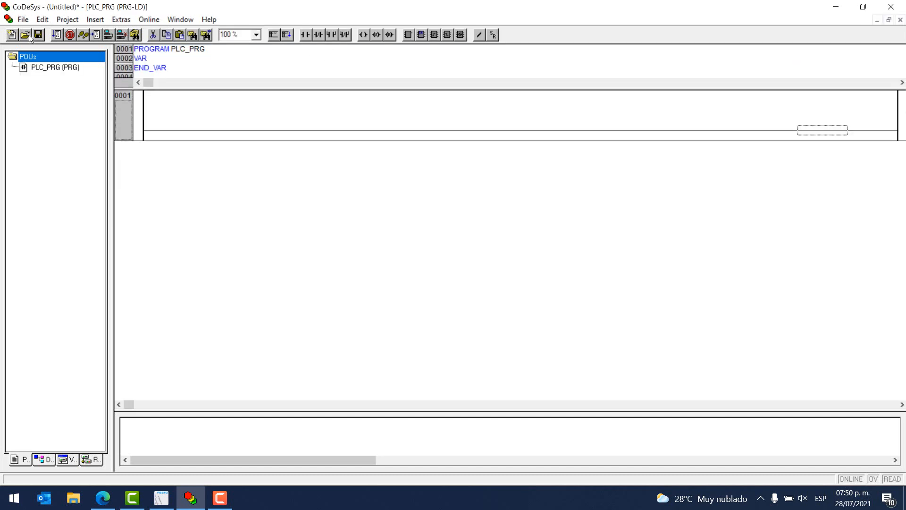
Save the project as Suscribete_al_Canal in the Práctica_90 Codesys V2 - Designer Studio folder.
{"action": "left_click", "coordinate": [22, 21]}
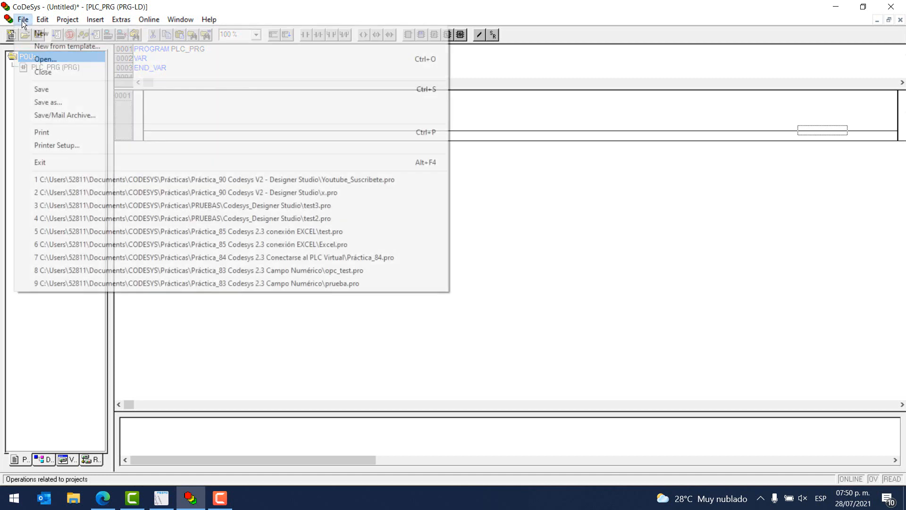
{"action": "left_click", "coordinate": [61, 101]}
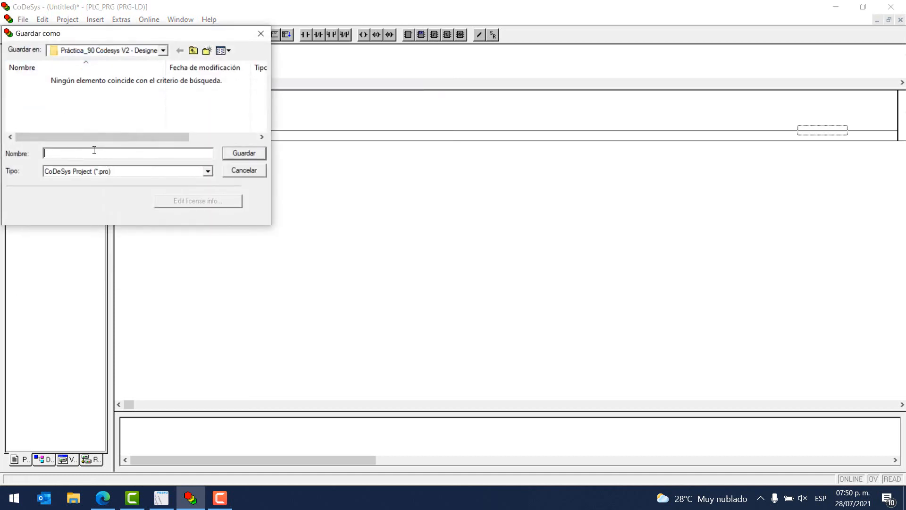
{"action": "key", "text": "Caps_Lock"}
{"action": "type", "text": "S"}
{"action": "key", "text": "Caps_Lock"}
{"action": "type", "text": "uscribete_al_Canal"}
{"action": "left_click", "coordinate": [236, 154]}
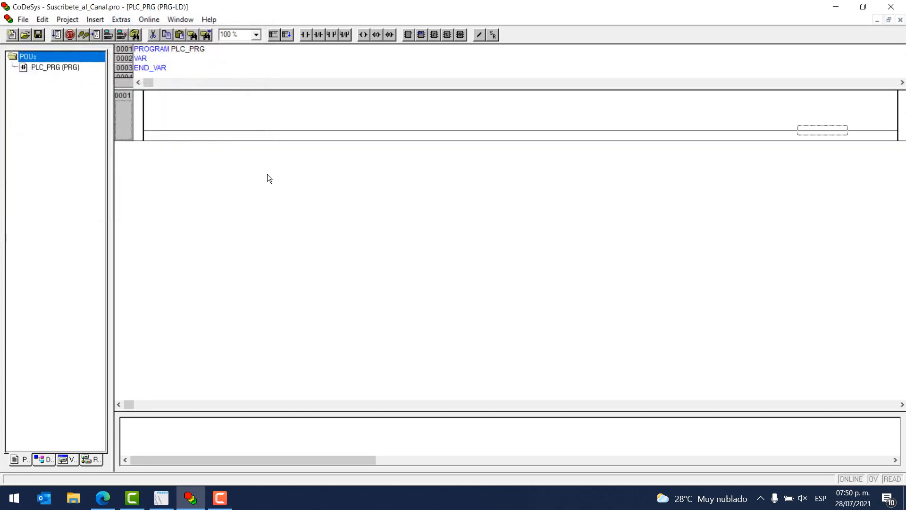
Add blank lines to the VAR block, enlarge the declaration area and declare the variable bInicio as BOOL.
{"action": "left_click", "coordinate": [153, 58]}
{"action": "key", "text": "Return"}
{"action": "key", "text": "Return"}
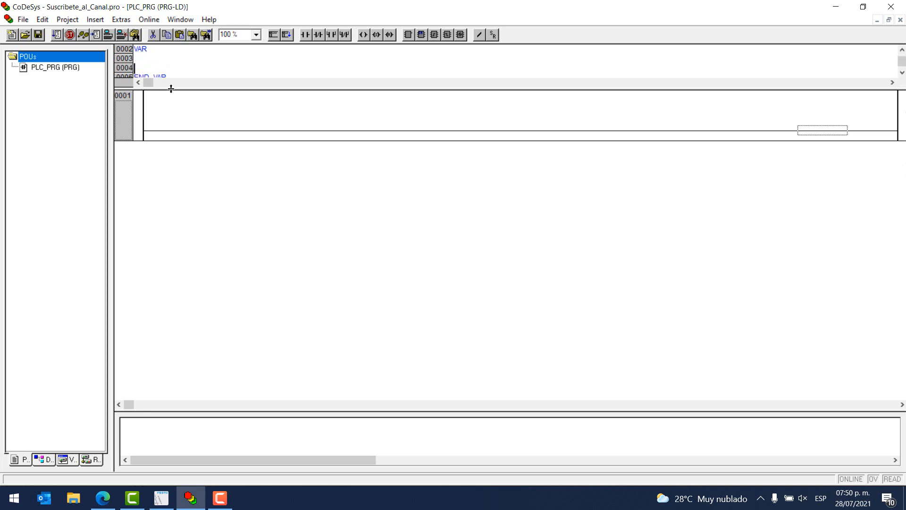
{"action": "left_click_drag", "start_coordinate": [170, 87], "coordinate": [178, 148]}
{"action": "left_click", "coordinate": [151, 68]}
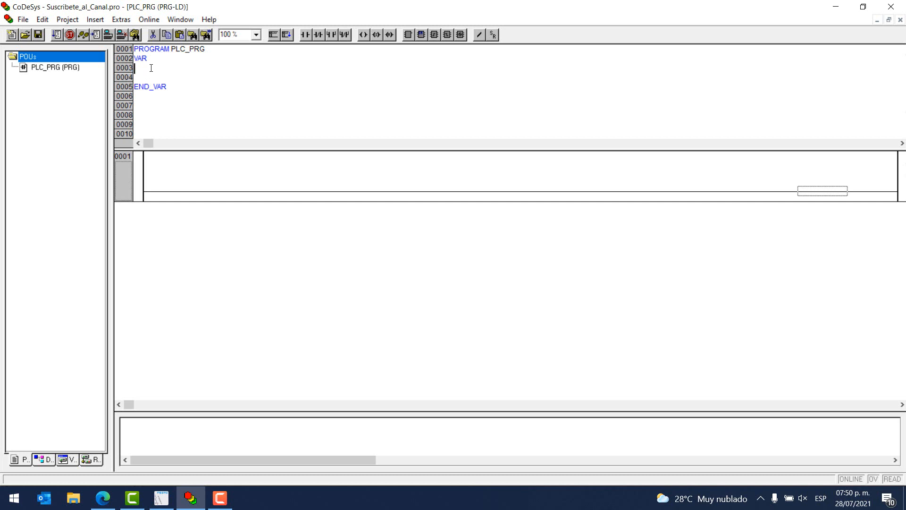
{"action": "type", "text": "b"}
{"action": "key", "text": "Caps_Lock"}
{"action": "type", "text": "I"}
{"action": "key", "text": "Caps_Lock"}
{"action": "type", "text": "nicio:BOOL;"}
{"action": "key", "text": "Return"}
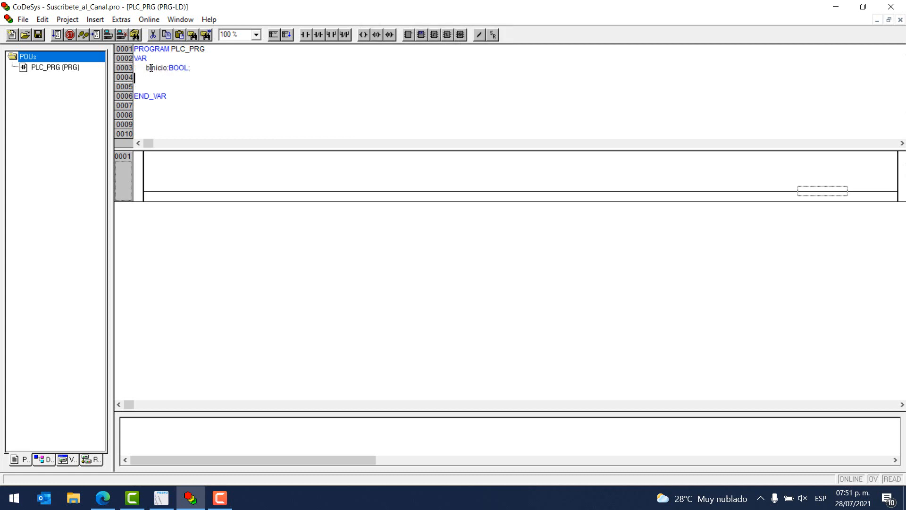
Declare the variable bParo as BOOL on the line below bInicio.
{"action": "type", "text": "b"}
{"action": "key", "text": "Caps_Lock"}
{"action": "type", "text": "P"}
{"action": "key", "text": "Caps_Lock"}
{"action": "type", "text": "aro:BOOL;"}
{"action": "key", "text": "Return"}
Declare the variable bMotor as BOOL on the line below bParo.
{"action": "type", "text": "b"}
{"action": "key", "text": "Caps_Lock"}
{"action": "type", "text": "M"}
{"action": "key", "text": "Caps_Lock"}
{"action": "type", "text": "otor:"}
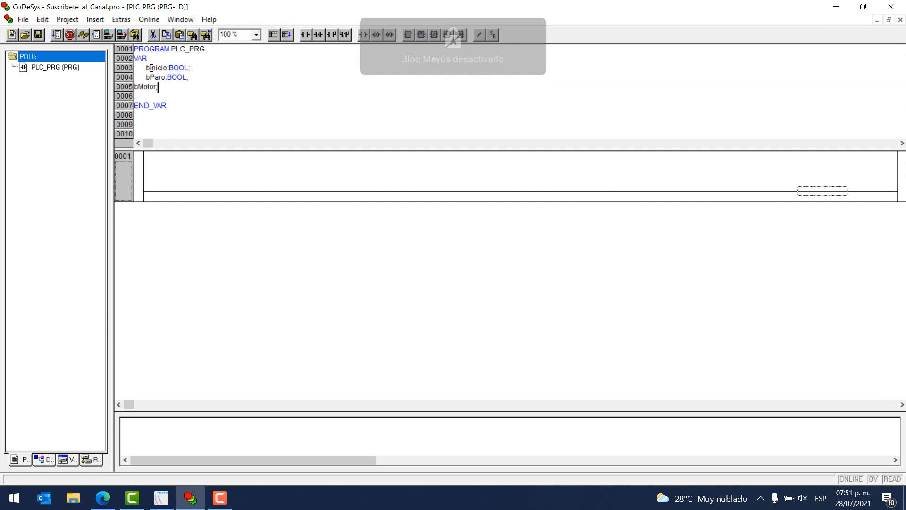
{"action": "type", "text": "bool;"}
{"action": "key", "text": "Return"}
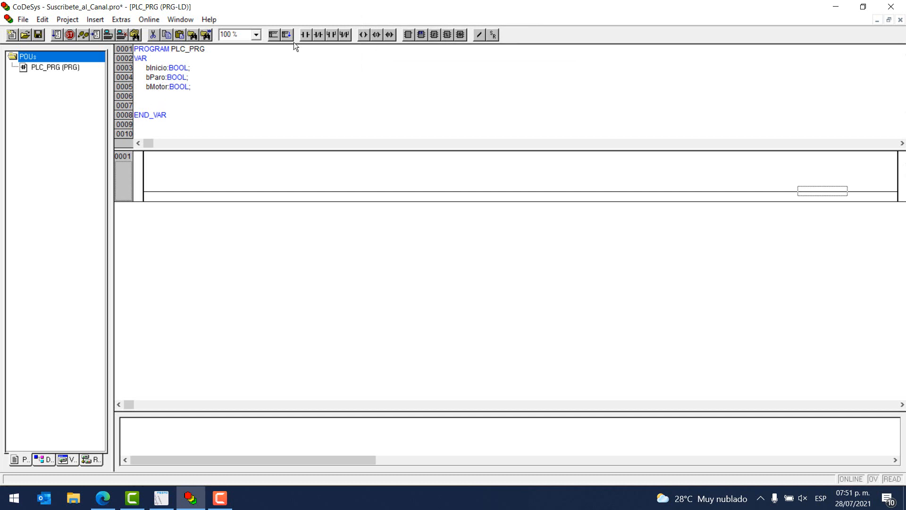
Build network 0001 with a normally open contact, a negated contact and a coil, plus an open contact parallel to the first.
{"action": "left_click", "coordinate": [307, 35]}
{"action": "key", "text": "Right"}
{"action": "left_click", "coordinate": [322, 36]}
{"action": "left_click", "coordinate": [367, 39]}
{"action": "left_click", "coordinate": [173, 194]}
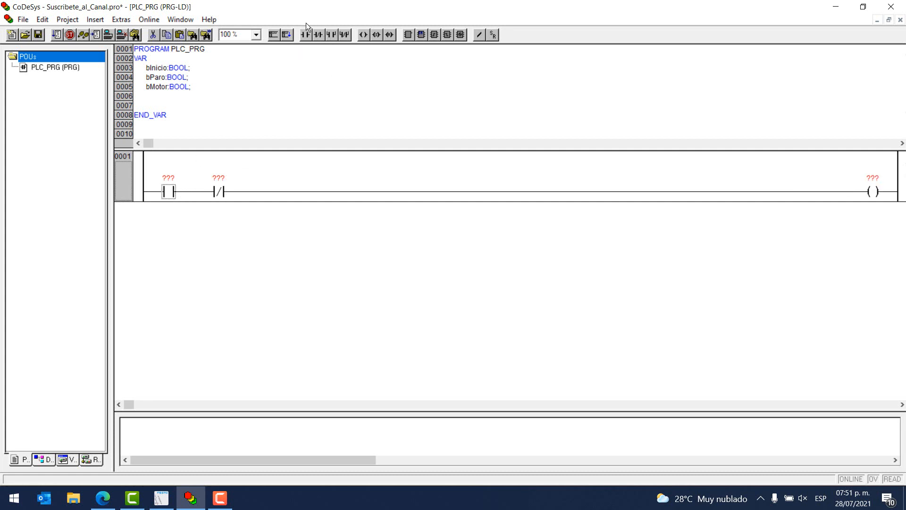
{"action": "left_click", "coordinate": [332, 35]}
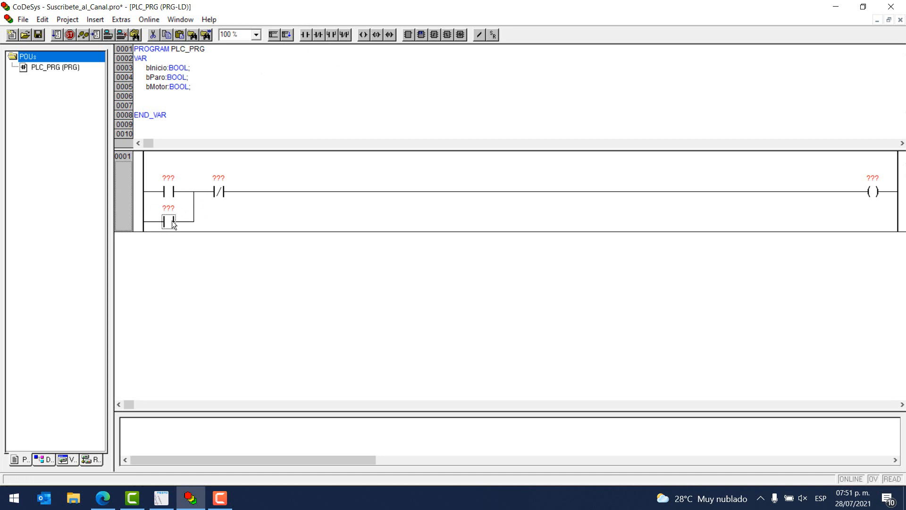
Assign bInicio to the first open contact and bParo to the negated contact.
{"action": "left_click", "coordinate": [169, 179]}
{"action": "type", "text": "b"}
{"action": "key", "text": "Caps_Lock"}
{"action": "type", "text": "Inicio"}
{"action": "key", "text": "Return"}
{"action": "left_click", "coordinate": [217, 178]}
{"action": "type", "text": "b"}
{"action": "key", "text": "Caps_Lock"}
{"action": "type", "text": "Paro"}
{"action": "key", "text": "Return"}
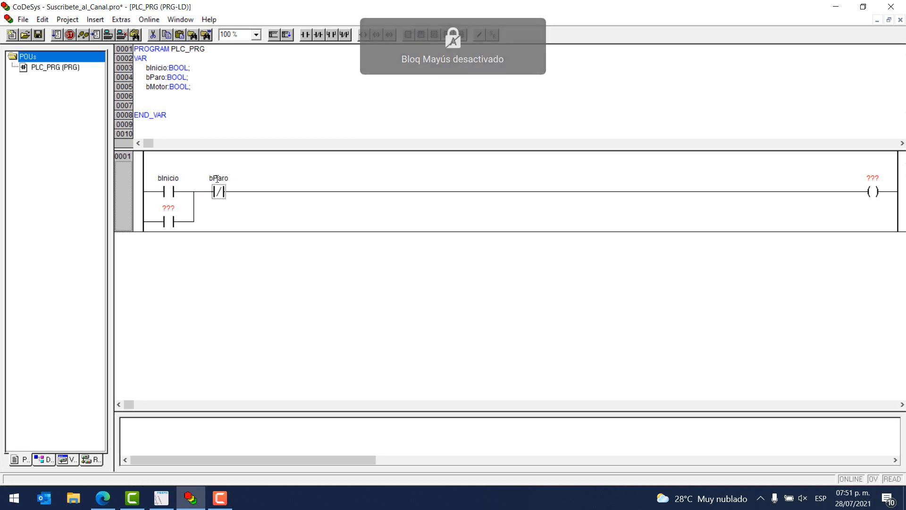
Assign bMotor to the coil and to the parallel contact beneath bInicio.
{"action": "left_click", "coordinate": [873, 178]}
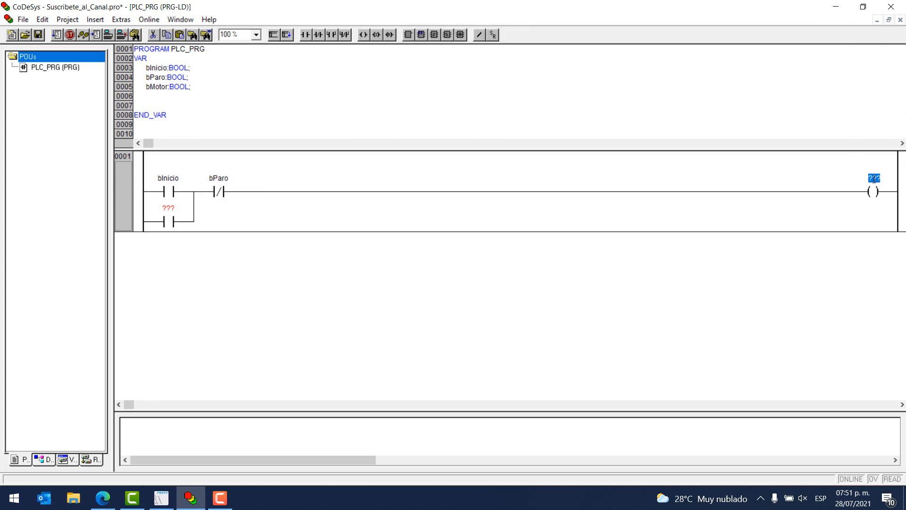
{"action": "type", "text": "b"}
{"action": "key", "text": "Caps_Lock"}
{"action": "type", "text": "M"}
{"action": "key", "text": "Caps_Lock"}
{"action": "type", "text": "otor"}
{"action": "key", "text": "Return"}
{"action": "left_click", "coordinate": [873, 179]}
{"action": "key", "text": "ctrl+c"}
{"action": "left_click", "coordinate": [175, 211]}
{"action": "key", "text": "ctrl+v"}
{"action": "key", "text": "Return"}
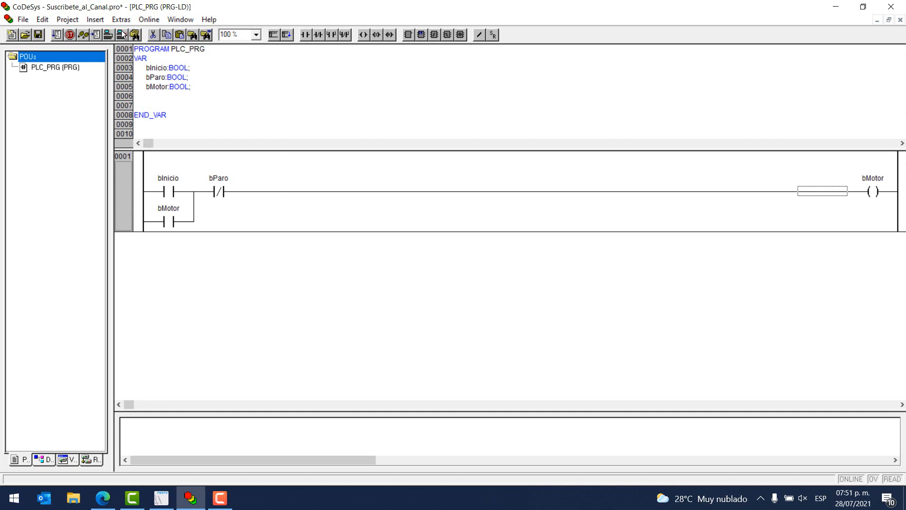
In the project options' symbol file configuration, clear Export variables of object for all project objects and accept.
{"action": "left_click", "coordinate": [67, 20]}
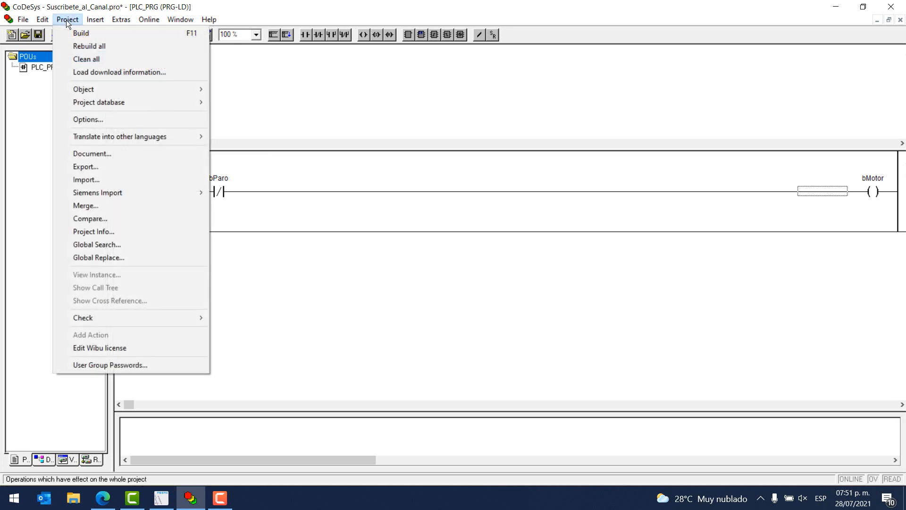
{"action": "left_click", "coordinate": [99, 120]}
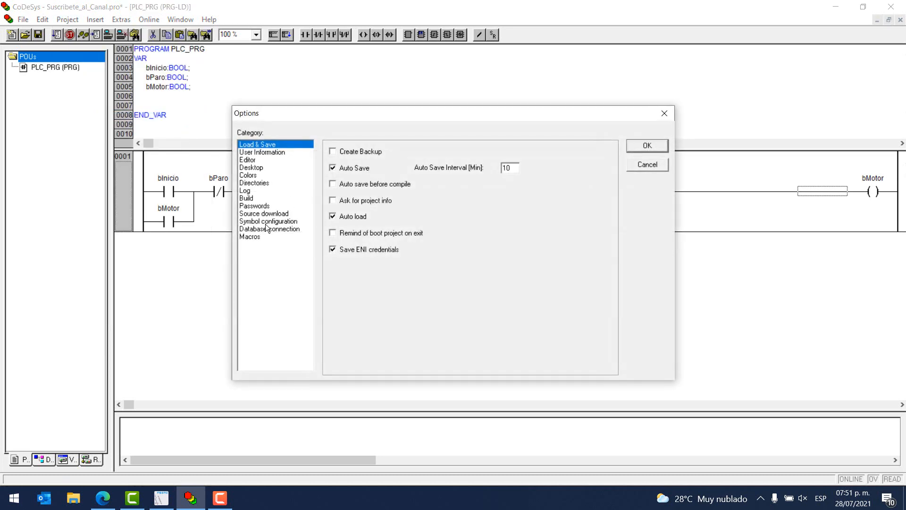
{"action": "left_click", "coordinate": [262, 223]}
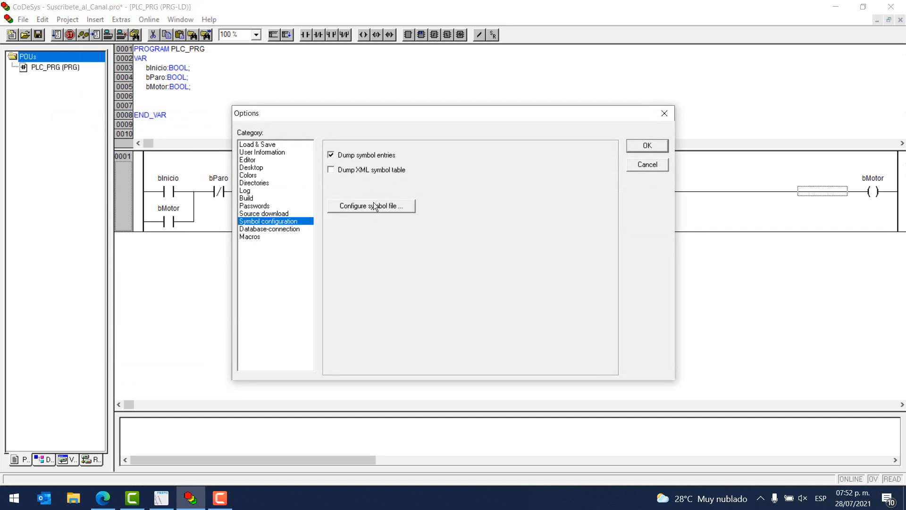
{"action": "left_click", "coordinate": [349, 208]}
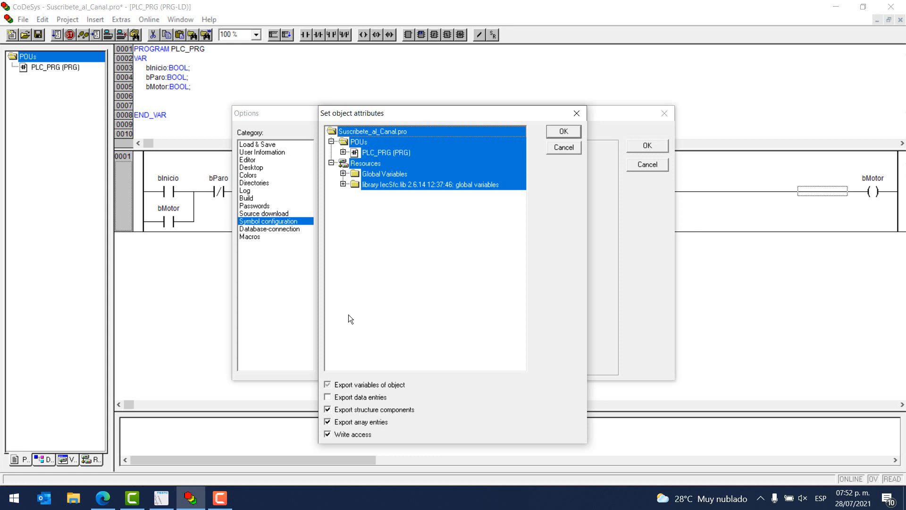
{"action": "left_click", "coordinate": [330, 385]}
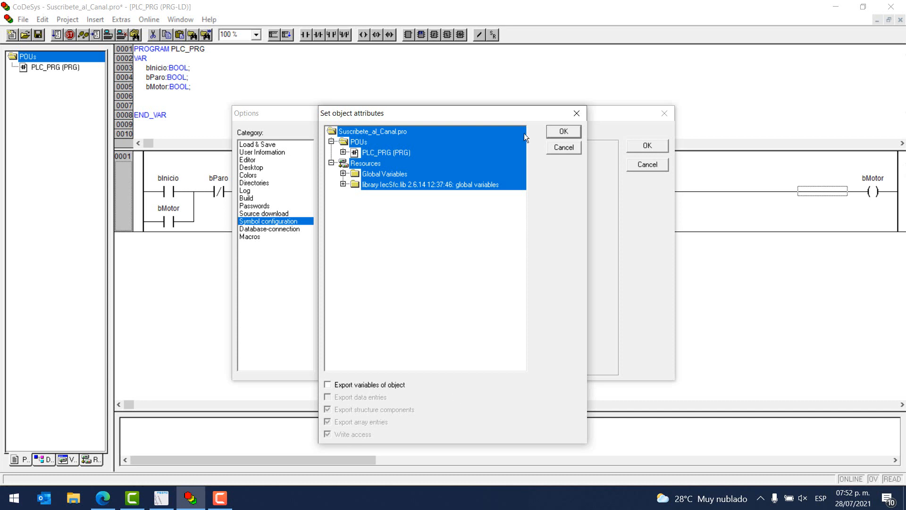
{"action": "left_click", "coordinate": [555, 133]}
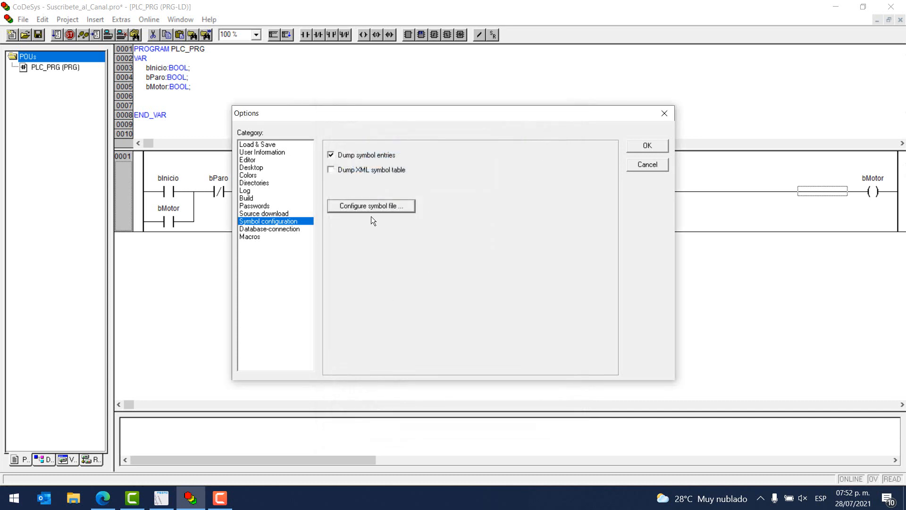
Reopen the symbol file configuration, enable Export variables of object, expand PLC_PRG to check its variables, and accept the options.
{"action": "left_click", "coordinate": [378, 202]}
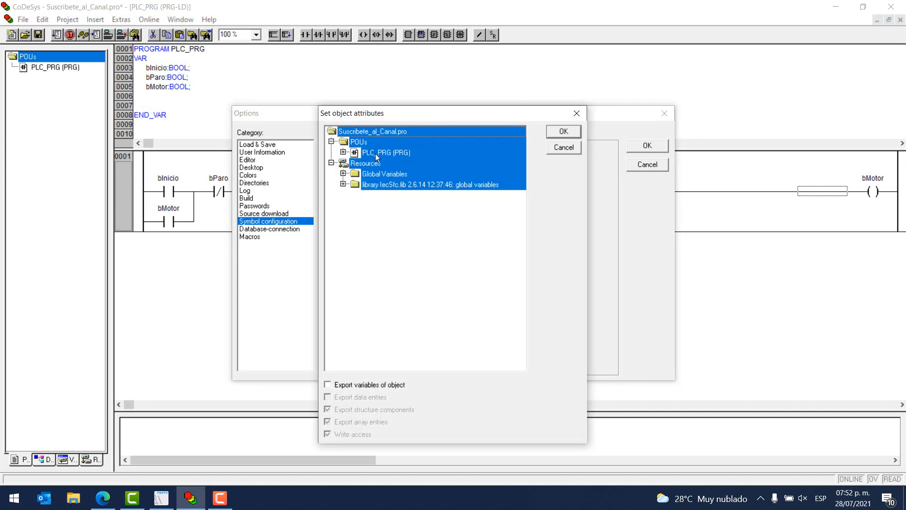
{"action": "left_click", "coordinate": [327, 385]}
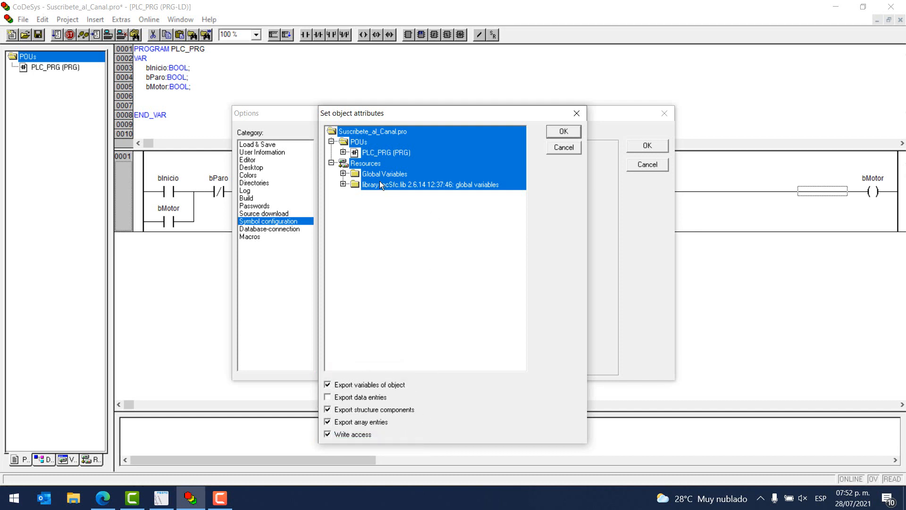
{"action": "left_click", "coordinate": [378, 153]}
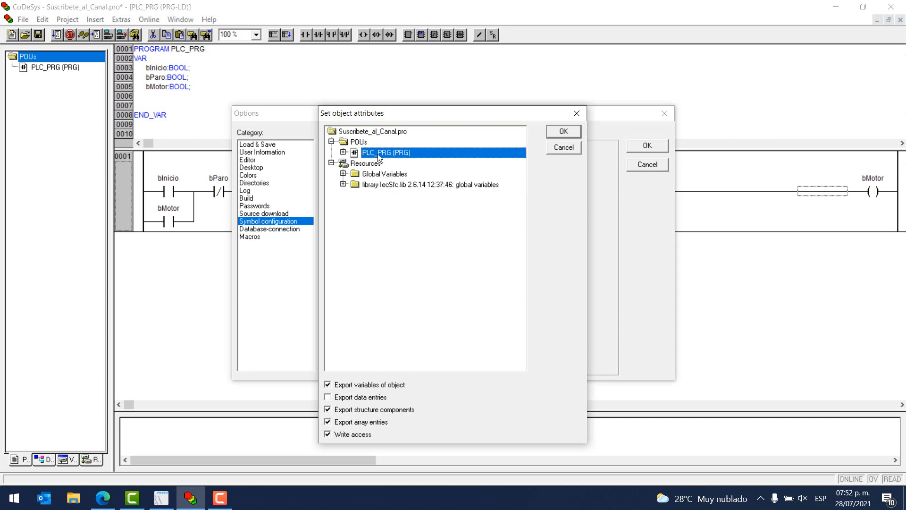
{"action": "left_click", "coordinate": [343, 153]}
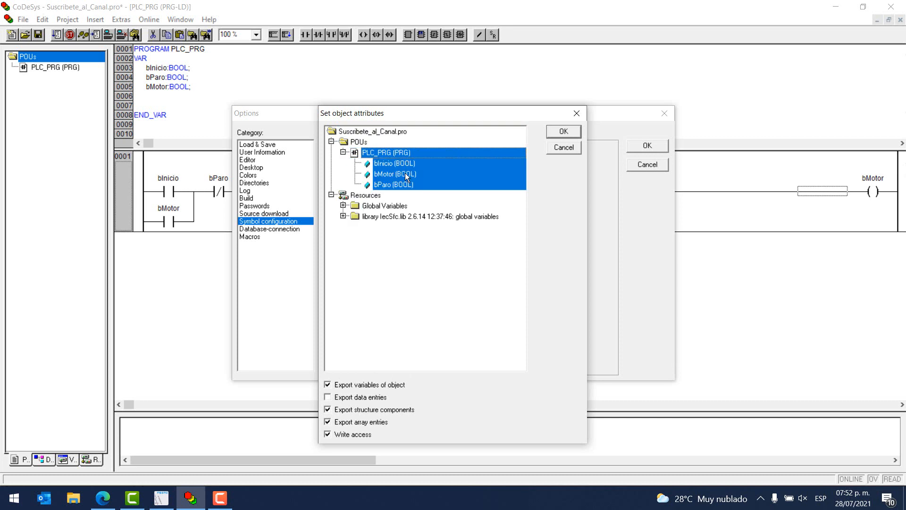
{"action": "left_click", "coordinate": [568, 131]}
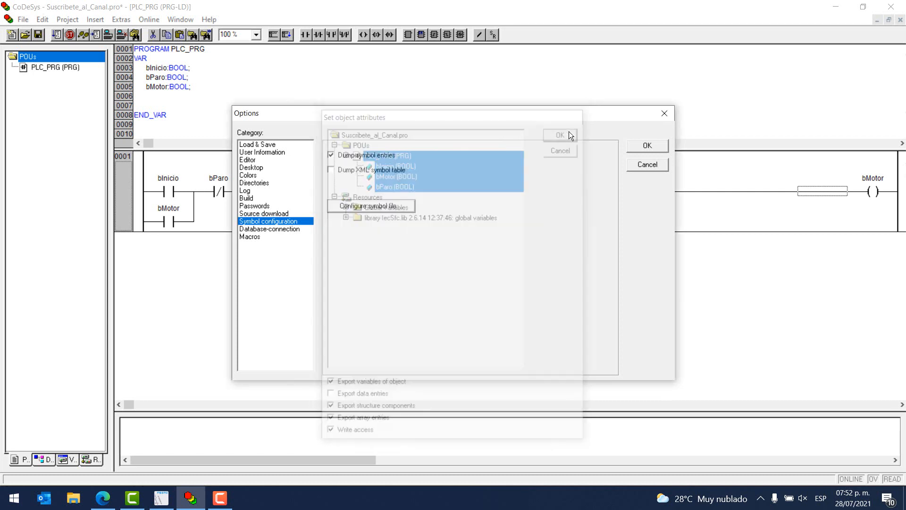
{"action": "left_click", "coordinate": [656, 148]}
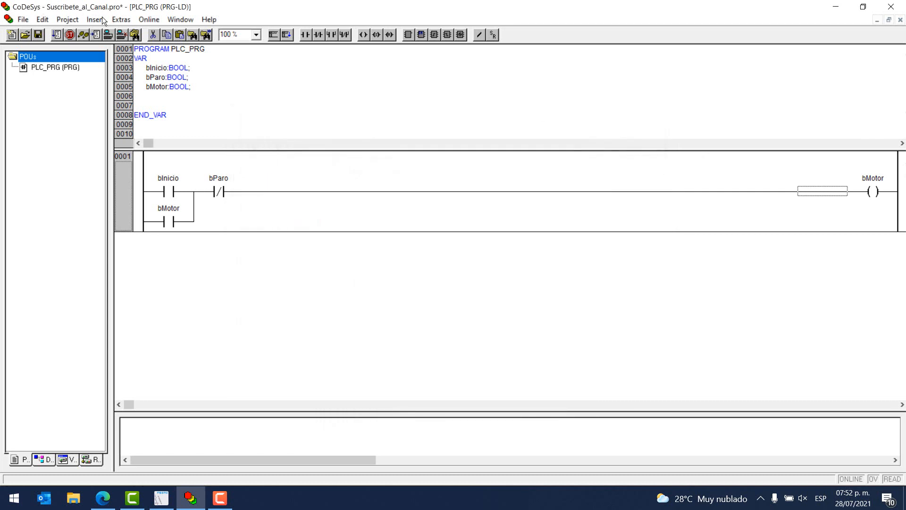
Save the project and check the files in its folder in File Explorer.
{"action": "left_click", "coordinate": [38, 36]}
{"action": "left_click", "coordinate": [75, 497]}
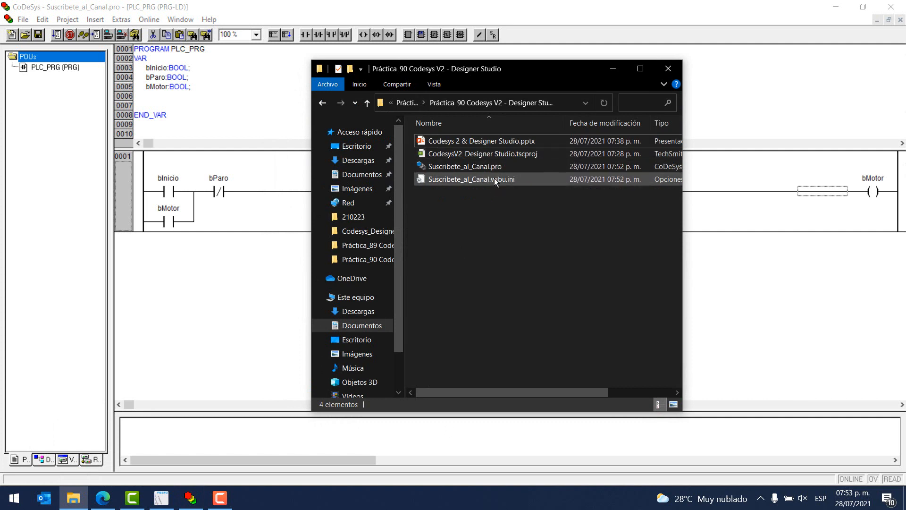
{"action": "left_click", "coordinate": [483, 182]}
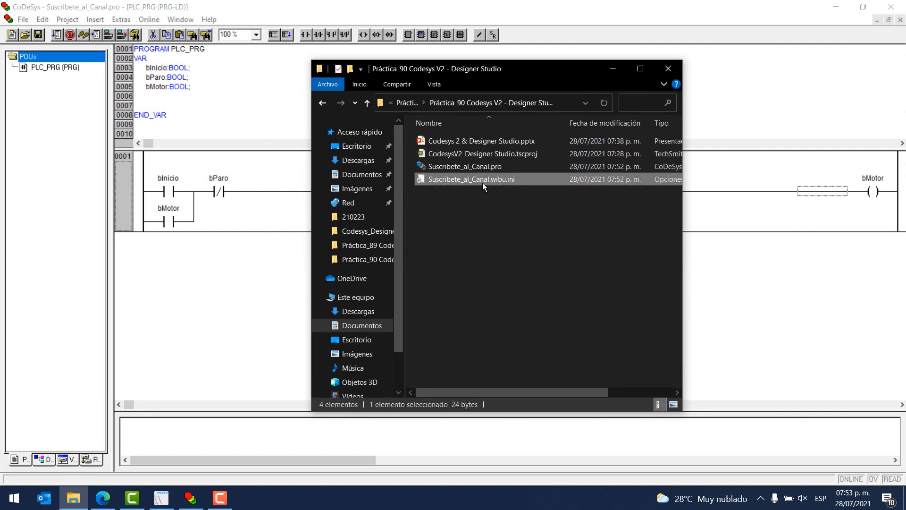
{"action": "left_click_drag", "start_coordinate": [683, 202], "coordinate": [644, 223]}
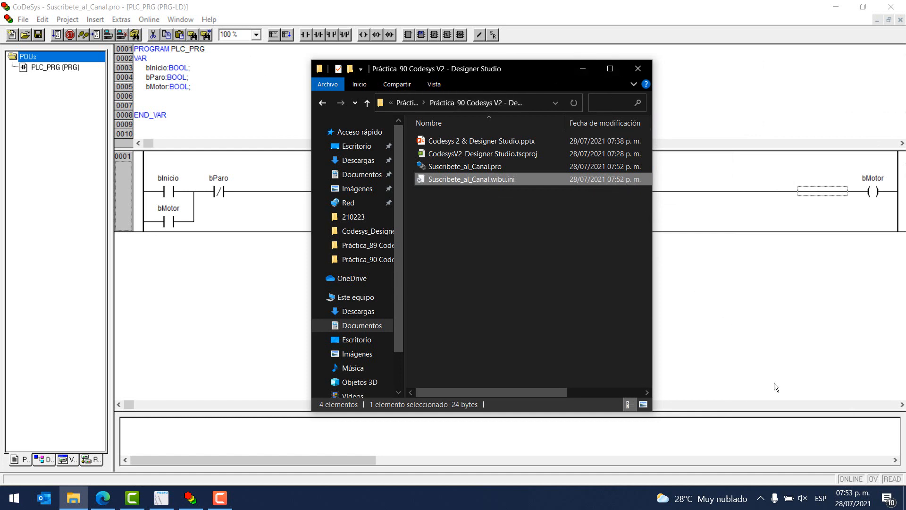
{"action": "left_click", "coordinate": [585, 69]}
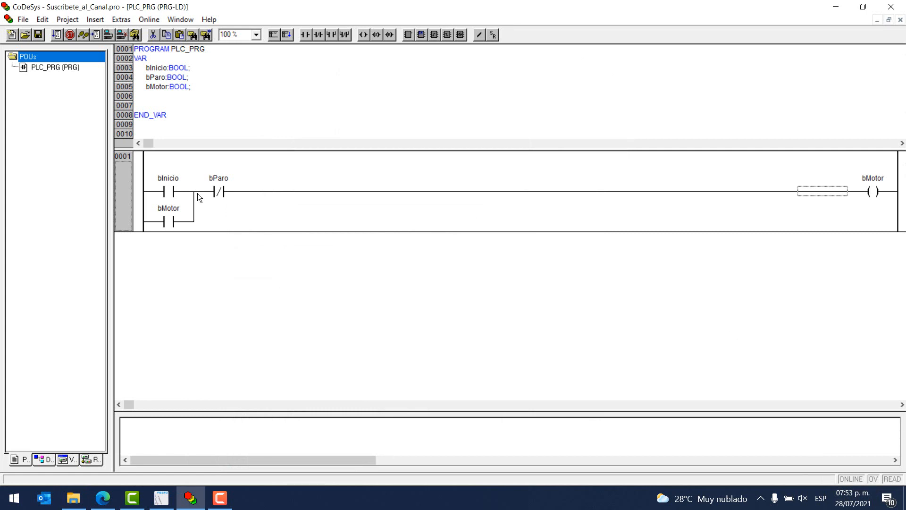
Launch the CoDeSys SP PLCWinNT V2.4 soft PLC and accept its demo mode notice.
{"action": "left_click", "coordinate": [15, 499]}
{"action": "left_click", "coordinate": [16, 501]}
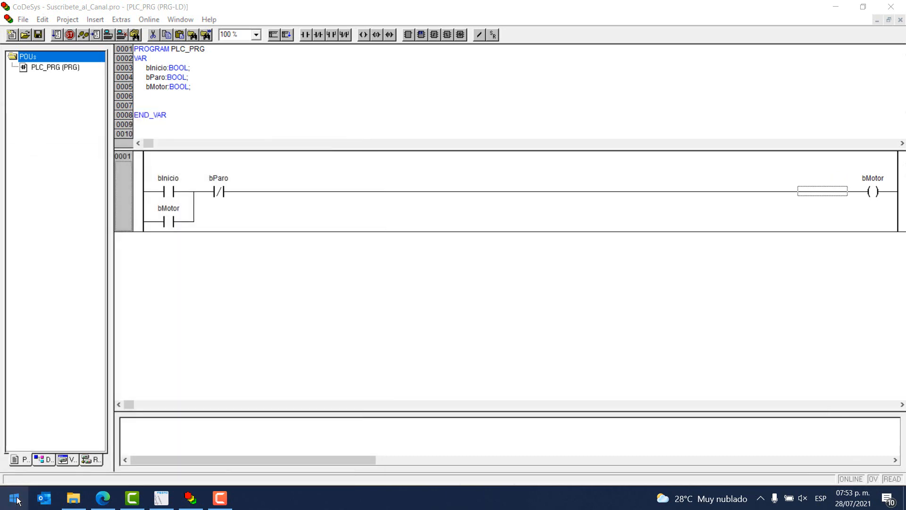
{"action": "left_click", "coordinate": [16, 500]}
{"action": "type", "text": "codesy"}
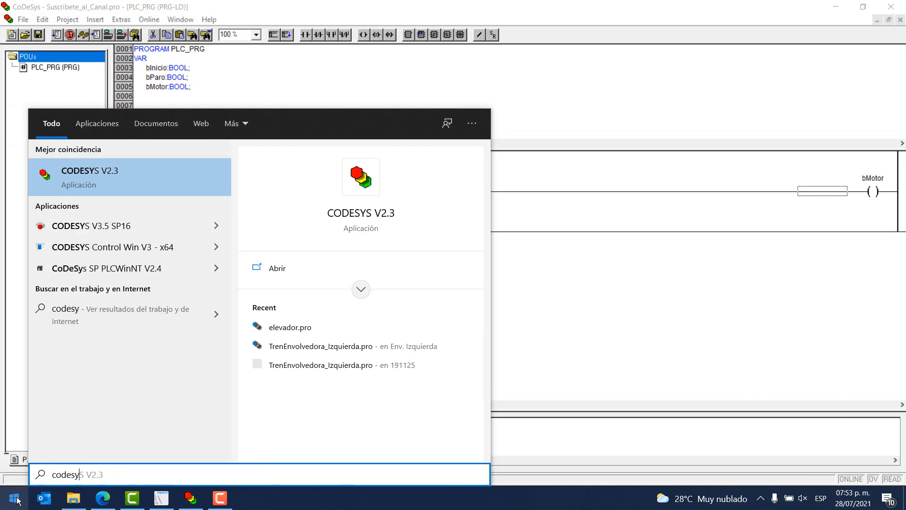
{"action": "type", "text": "s sp"}
{"action": "key", "text": "Return"}
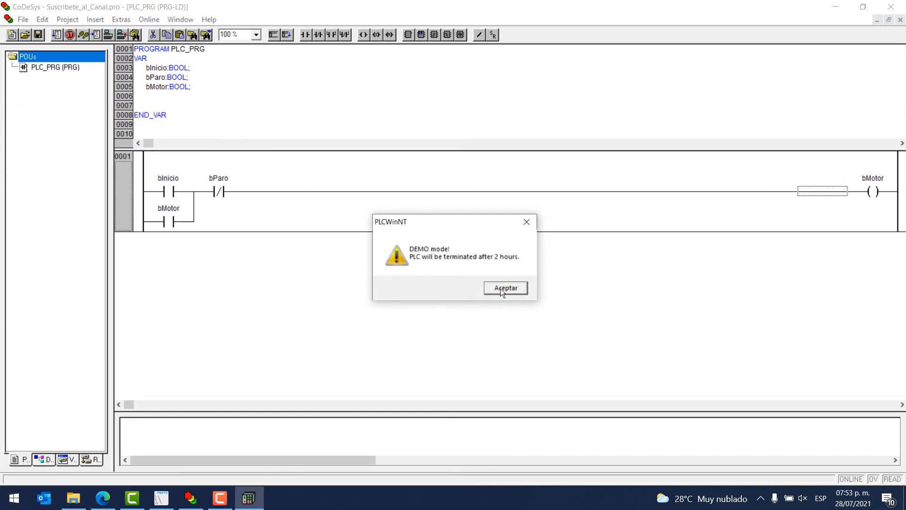
{"action": "left_click", "coordinate": [504, 288]}
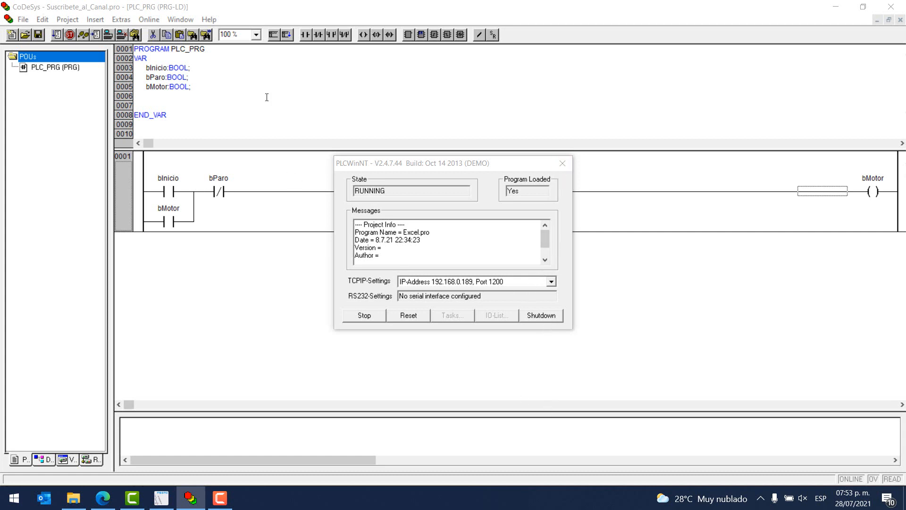
In the CoDeSys communication parameters, check the address and port of the Youtube channel and accept the channel.
{"action": "left_click", "coordinate": [155, 4]}
{"action": "left_click", "coordinate": [149, 19]}
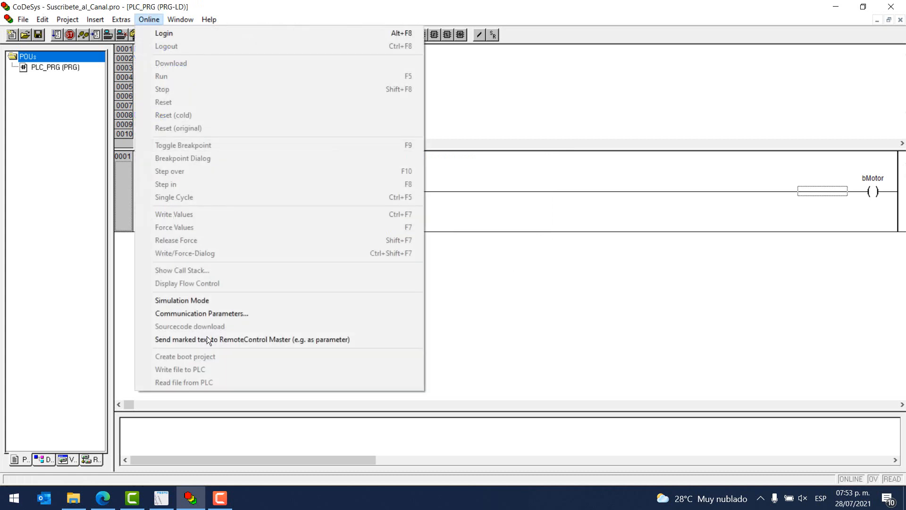
{"action": "left_click", "coordinate": [211, 313]}
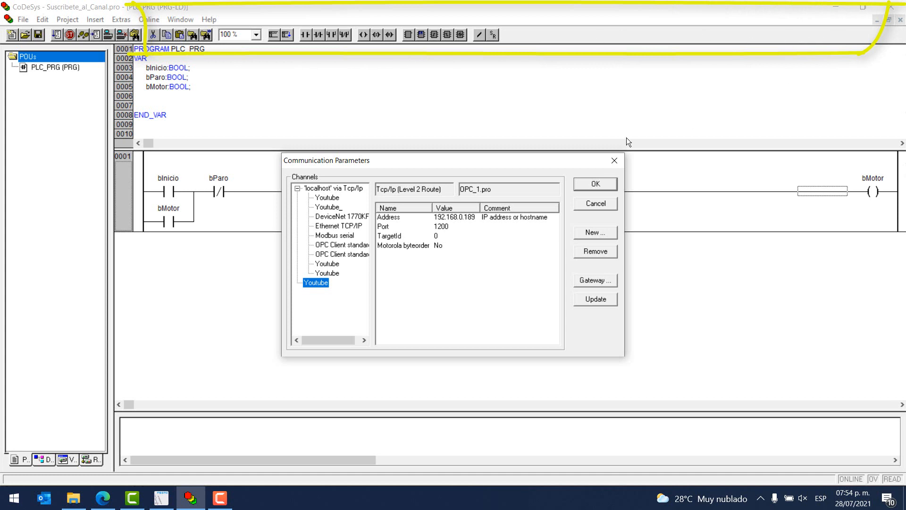
{"action": "left_click", "coordinate": [451, 219]}
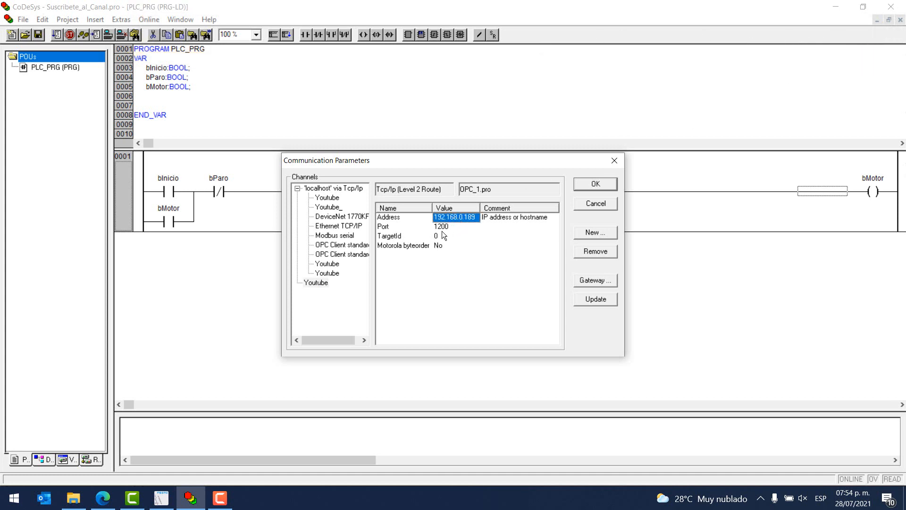
{"action": "left_click", "coordinate": [442, 227]}
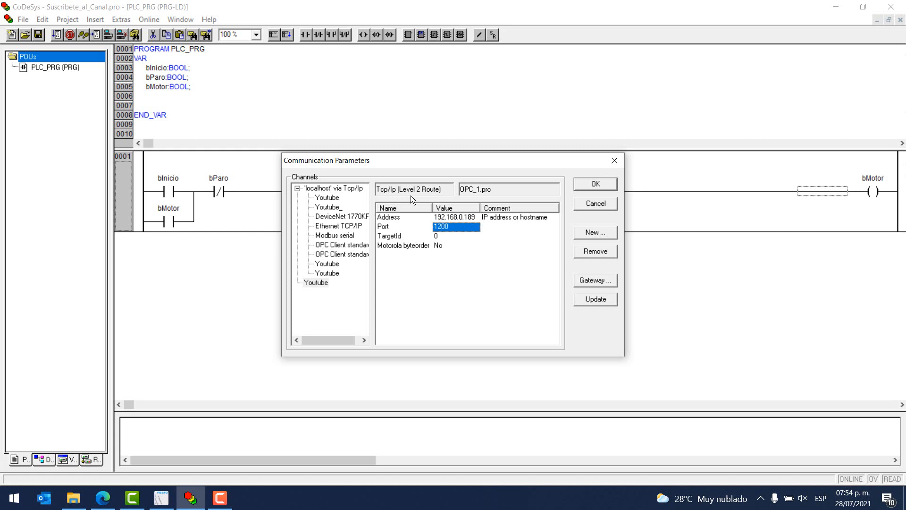
{"action": "left_click", "coordinate": [593, 184]}
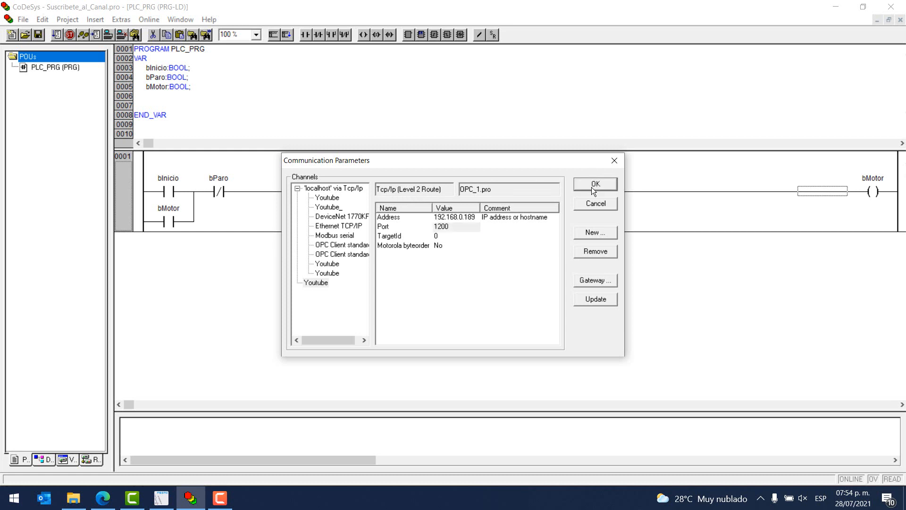
{"action": "left_click", "coordinate": [595, 184]}
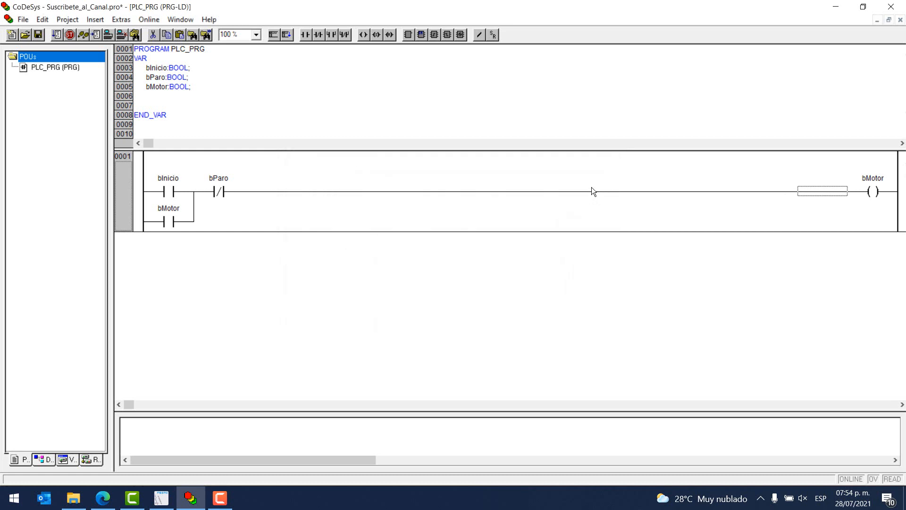
Log in to the soft PLC, download the new program, run it and save the project.
{"action": "left_click", "coordinate": [109, 35]}
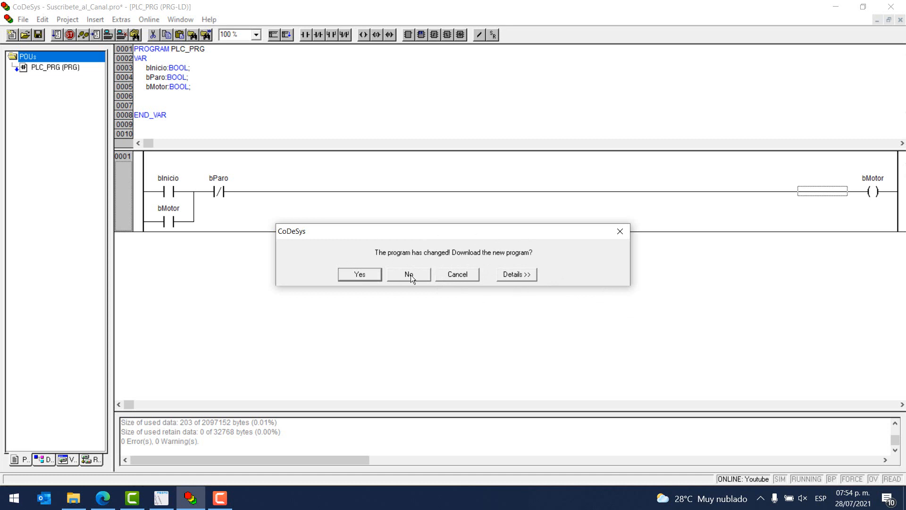
{"action": "left_click", "coordinate": [360, 275]}
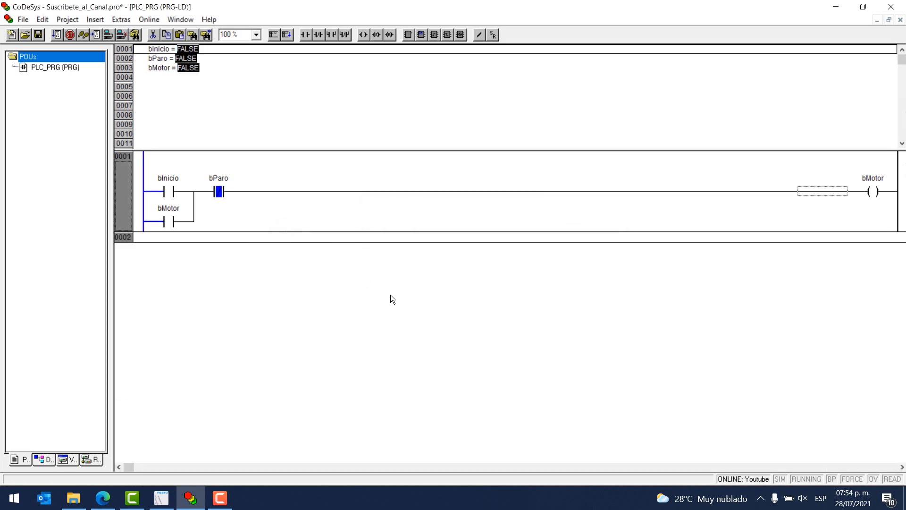
{"action": "left_click", "coordinate": [148, 19]}
{"action": "left_click", "coordinate": [175, 76]}
{"action": "left_click", "coordinate": [39, 34]}
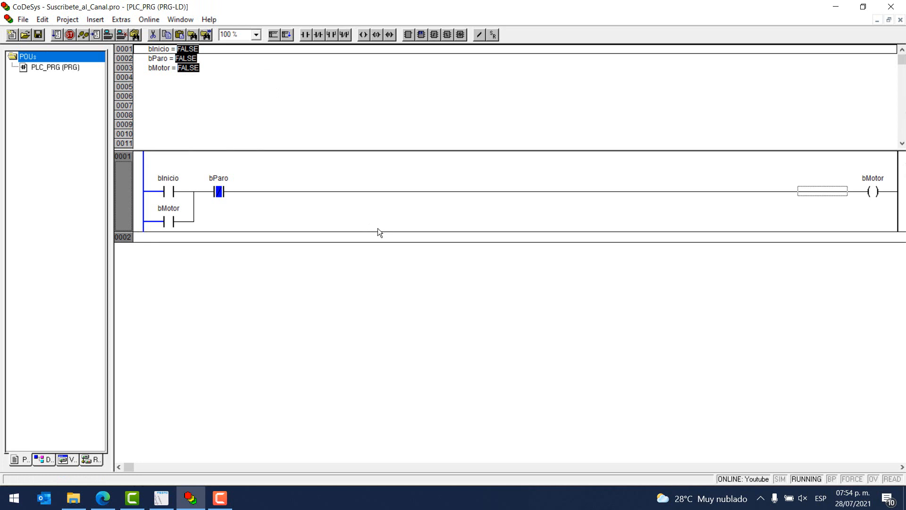
Switch to Designer Studio and create a new project for the CDPX-X-A-W-7 device, keeping the default name and location.
{"action": "left_click", "coordinate": [161, 498]}
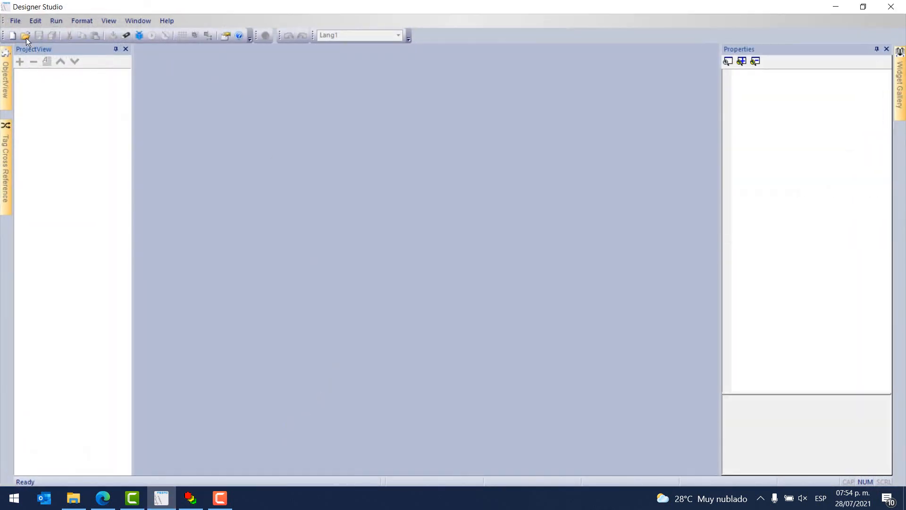
{"action": "left_click", "coordinate": [11, 35]}
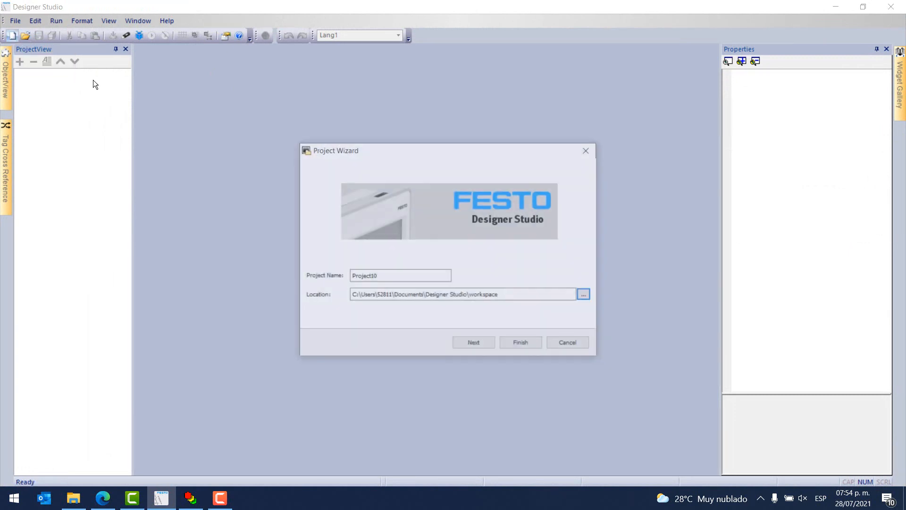
{"action": "left_click", "coordinate": [480, 345]}
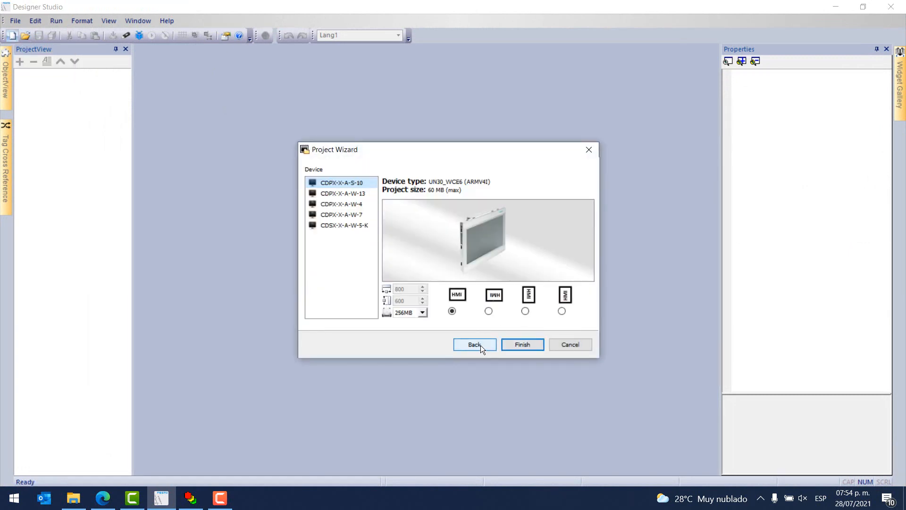
{"action": "left_click", "coordinate": [349, 214]}
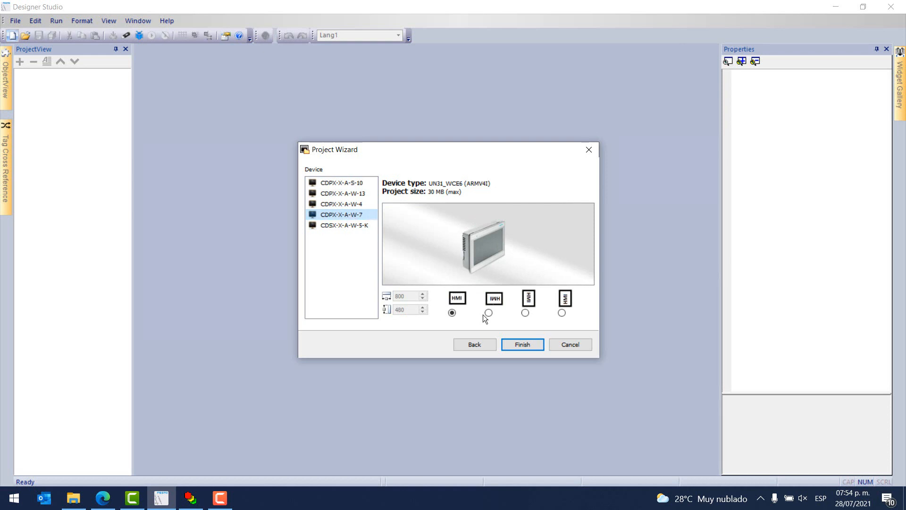
{"action": "left_click", "coordinate": [517, 346]}
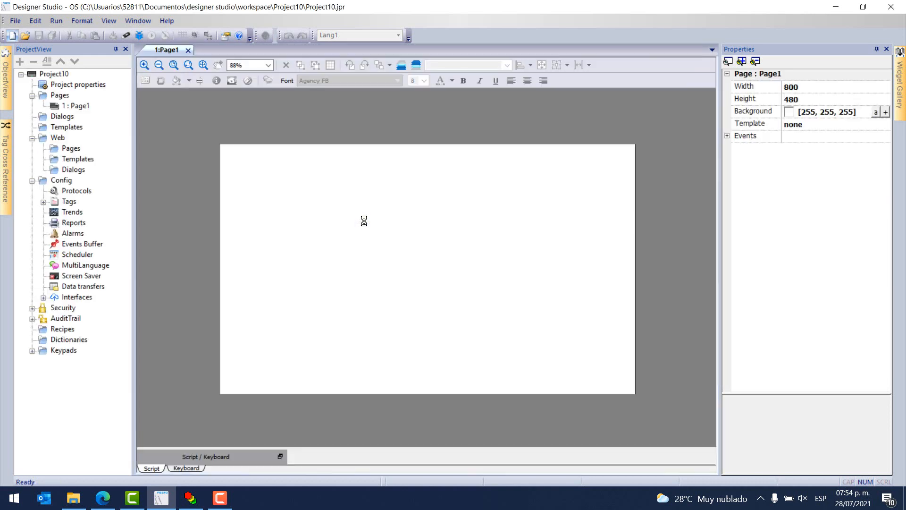
Open the project's protocol configuration and add a CODESYS V2 ETH protocol.
{"action": "left_click", "coordinate": [71, 106]}
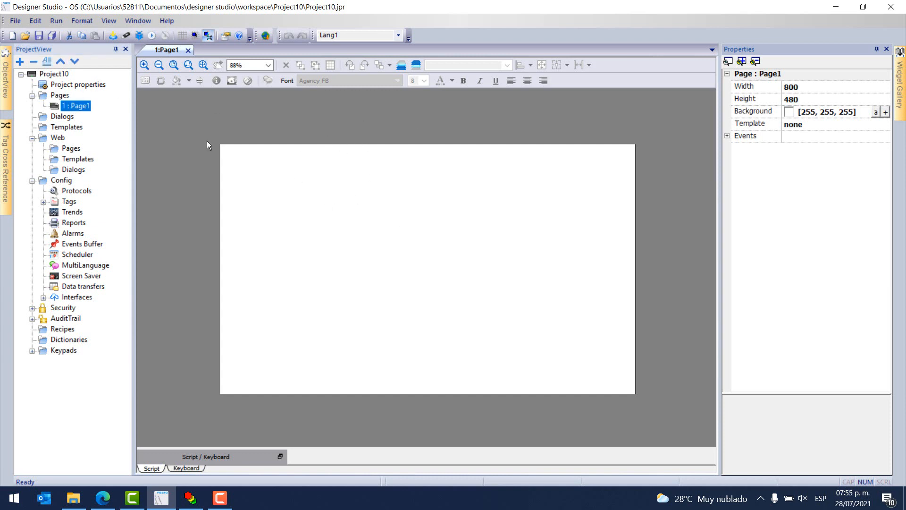
{"action": "left_click", "coordinate": [79, 192]}
{"action": "double_click", "coordinate": [79, 191]}
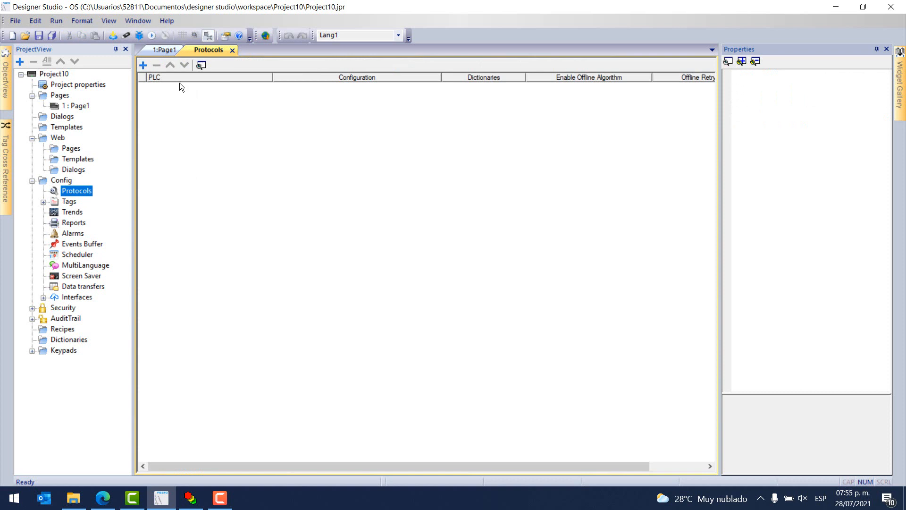
{"action": "left_click", "coordinate": [144, 65]}
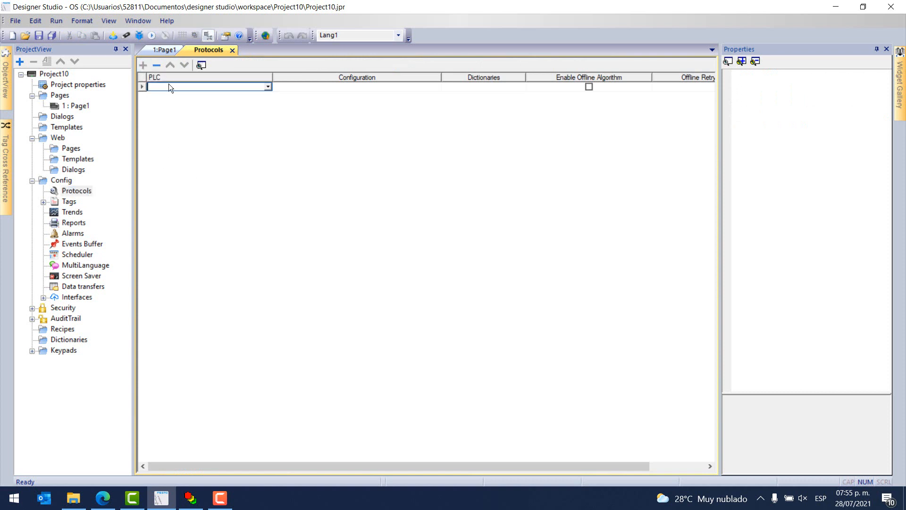
{"action": "left_click", "coordinate": [268, 87]}
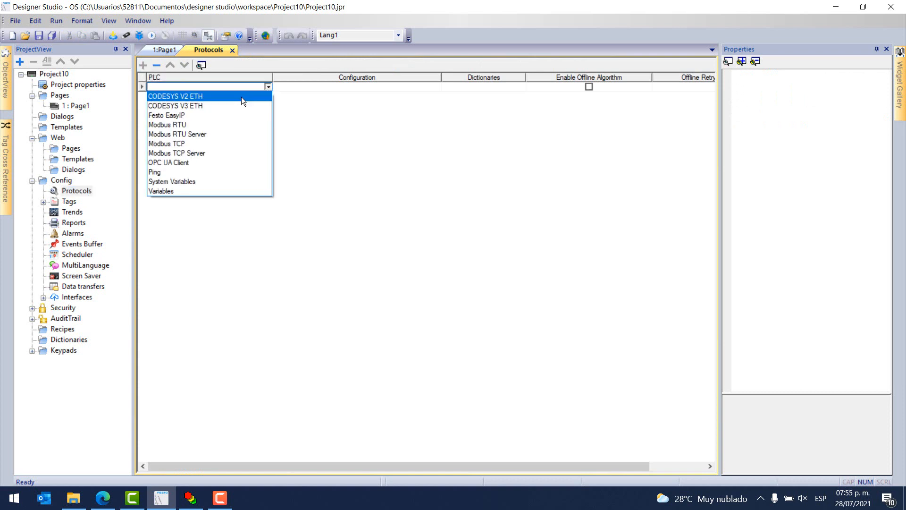
{"action": "left_click", "coordinate": [185, 97]}
Switch to CoDeSys, log out, check the PLC address in the communication parameters, and return to the Designer Studio protocol settings.
{"action": "double_click", "coordinate": [427, 189]}
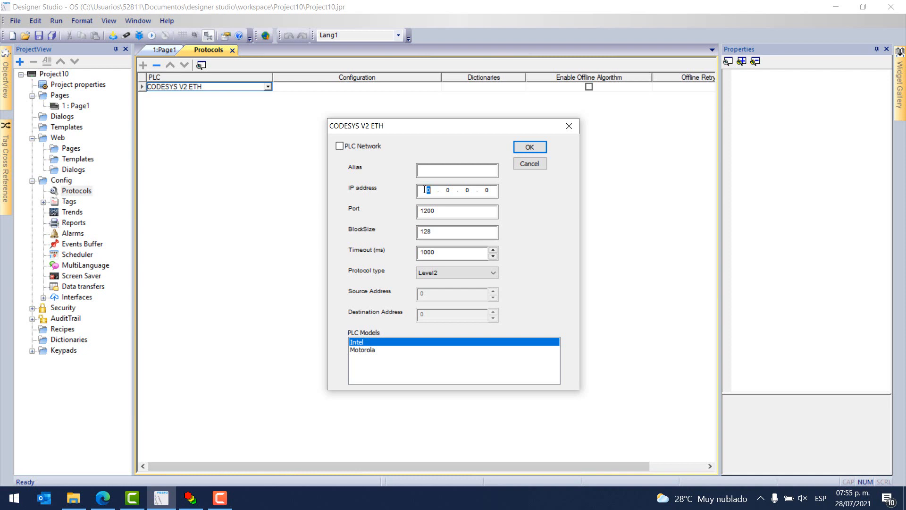
{"action": "left_click", "coordinate": [190, 498]}
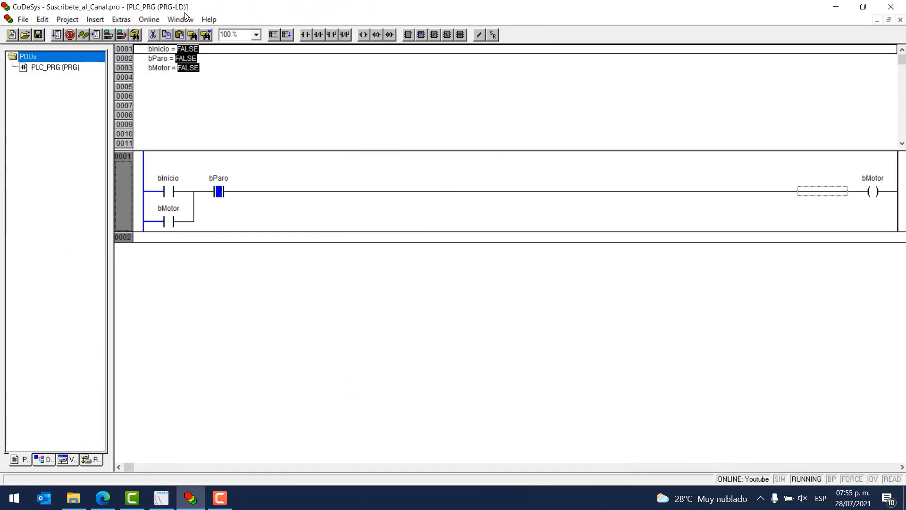
{"action": "left_click", "coordinate": [122, 34]}
{"action": "left_click", "coordinate": [150, 18]}
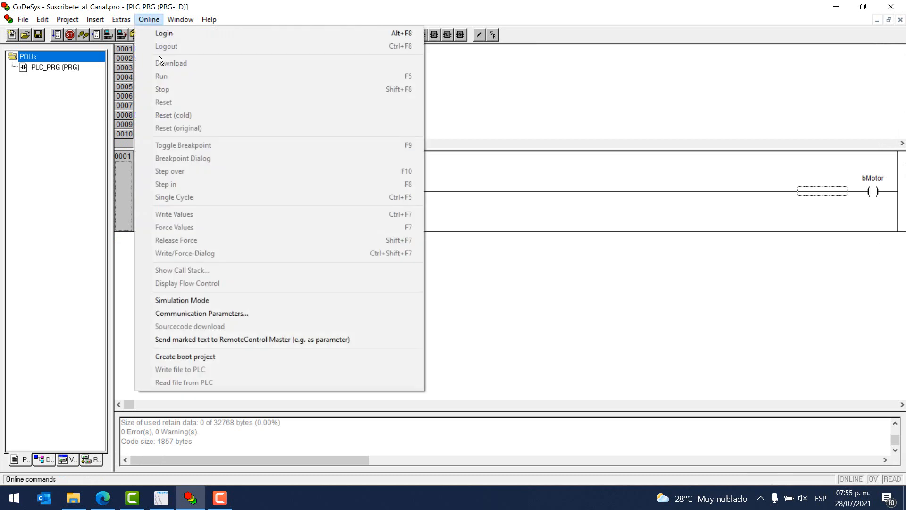
{"action": "left_click", "coordinate": [211, 314]}
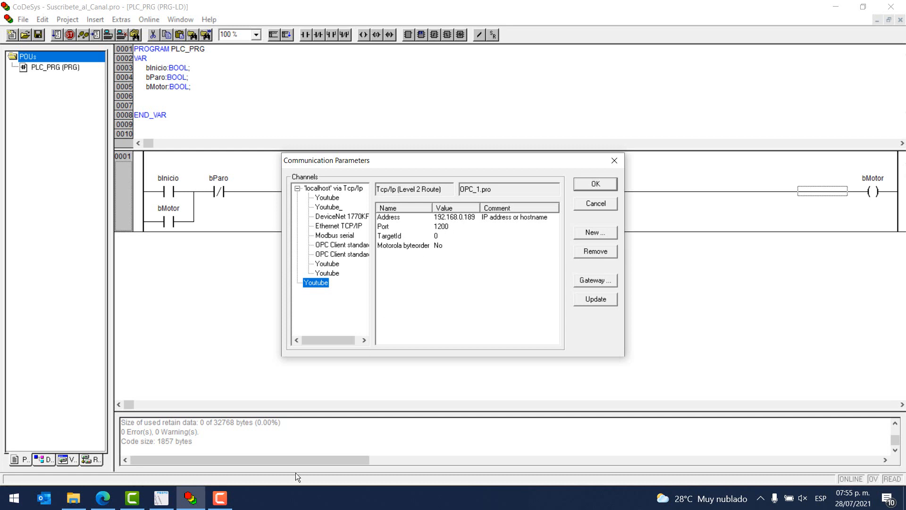
{"action": "left_click", "coordinate": [161, 498]}
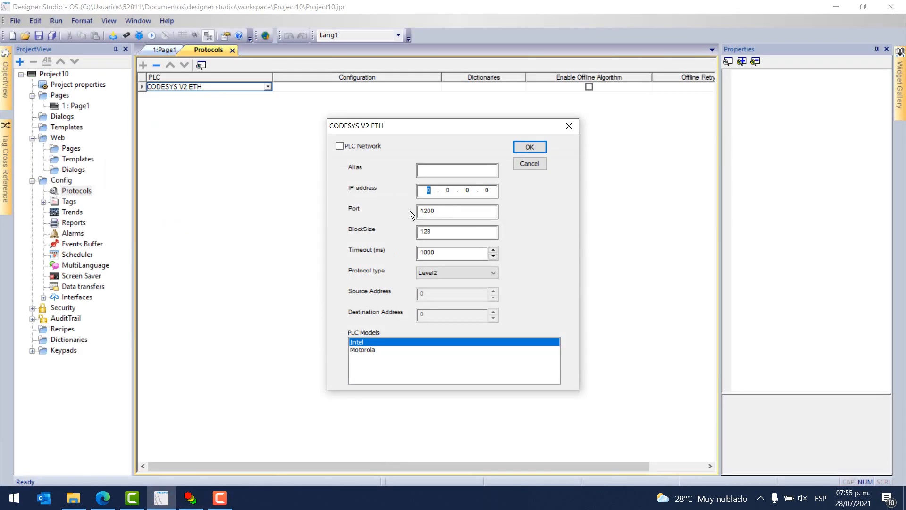
Set the CODESYS V2 ETH protocol's IP address to 192.168.0.189 and protocol type to Level2Route, and accept the settings.
{"action": "type", "text": "192.168.0.189"}
{"action": "left_click", "coordinate": [444, 211]}
{"action": "left_click", "coordinate": [447, 274]}
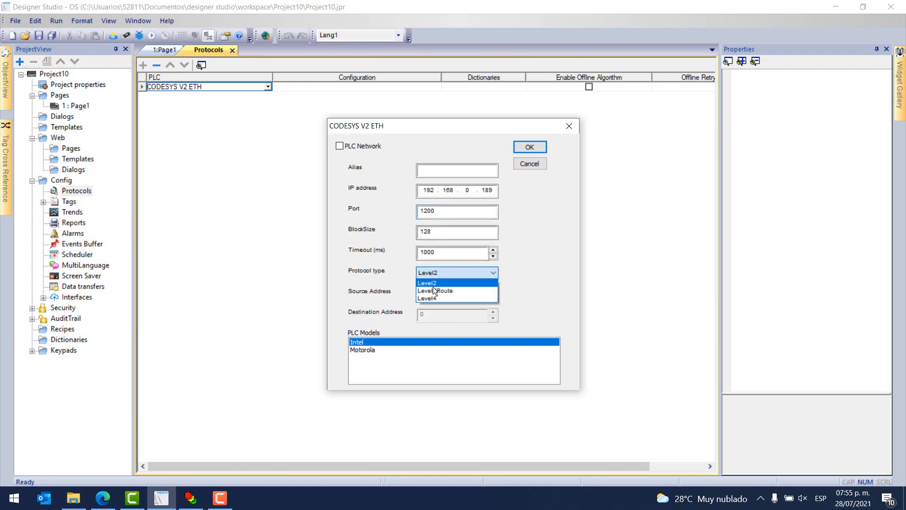
{"action": "left_click", "coordinate": [423, 291]}
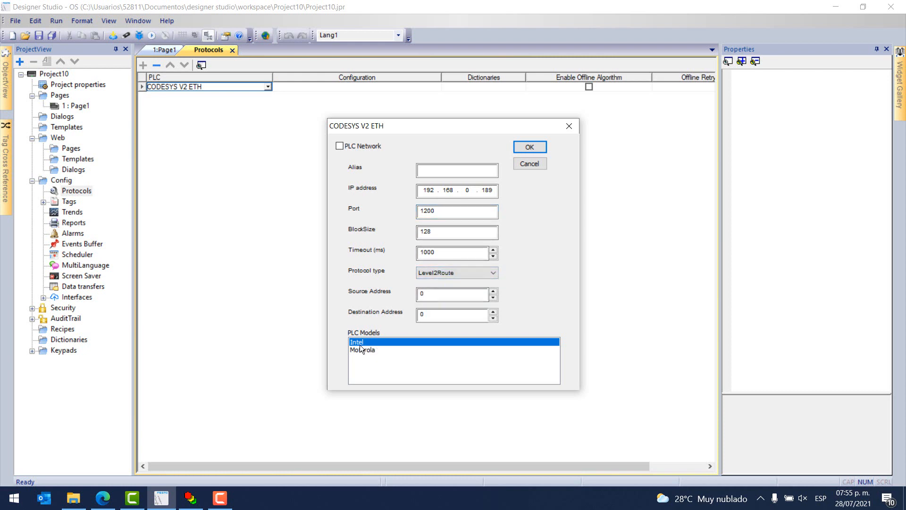
{"action": "left_click", "coordinate": [521, 150]}
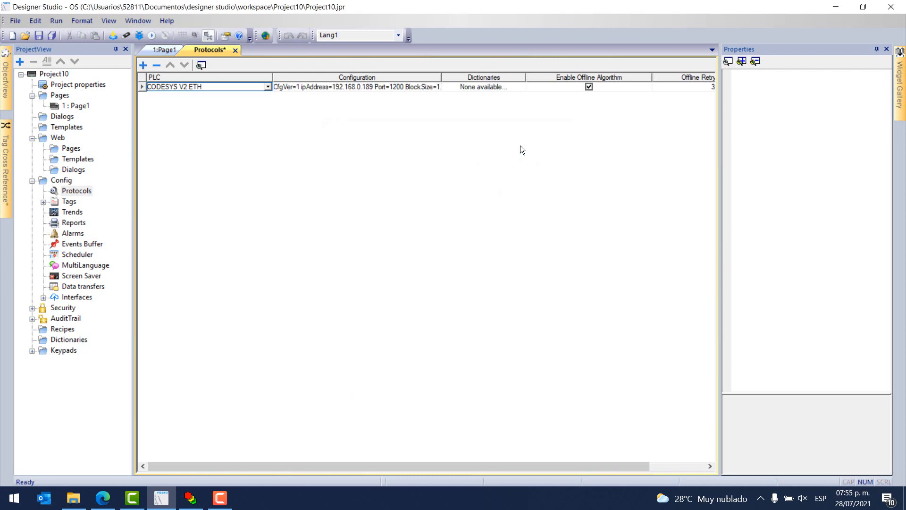
Open the project's tags and start a tag import with the CODESYS2 sym v1.1 Linear importer.
{"action": "double_click", "coordinate": [68, 201]}
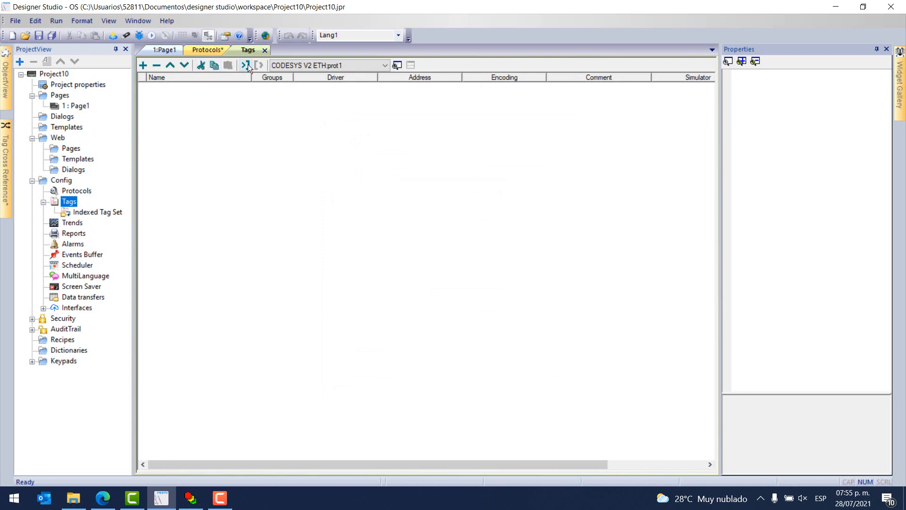
{"action": "left_click", "coordinate": [248, 64]}
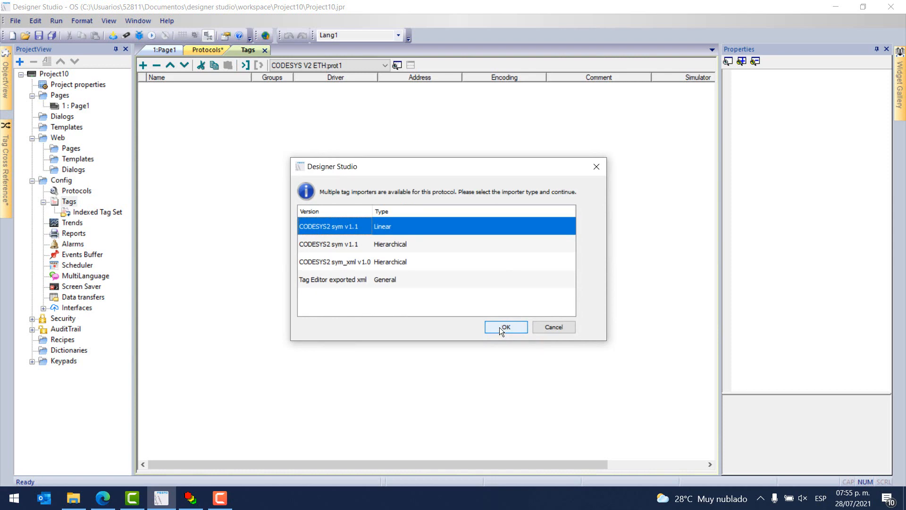
{"action": "left_click", "coordinate": [499, 328]}
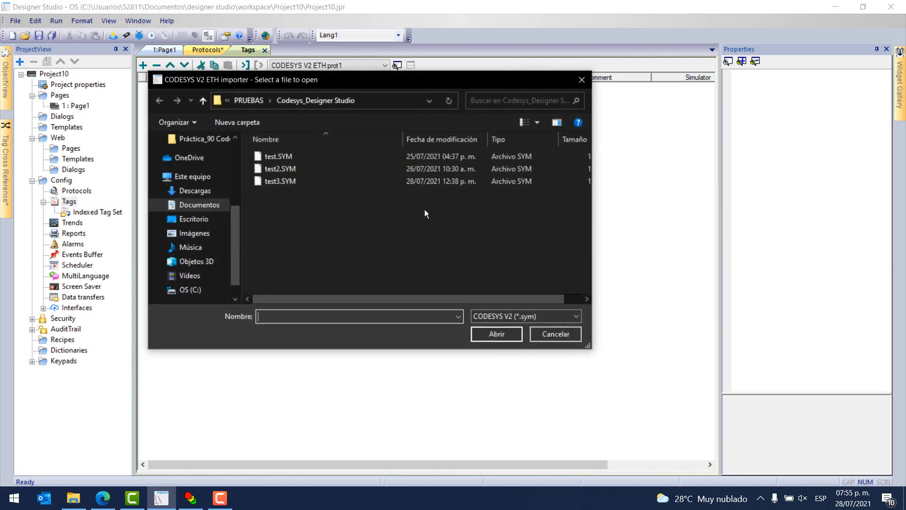
Import the symbol file Suscribete_al_Canal.SYM from the folder Práctica_90 Codesys V2 - Designer Studio.
{"action": "key", "text": "alt+Up"}
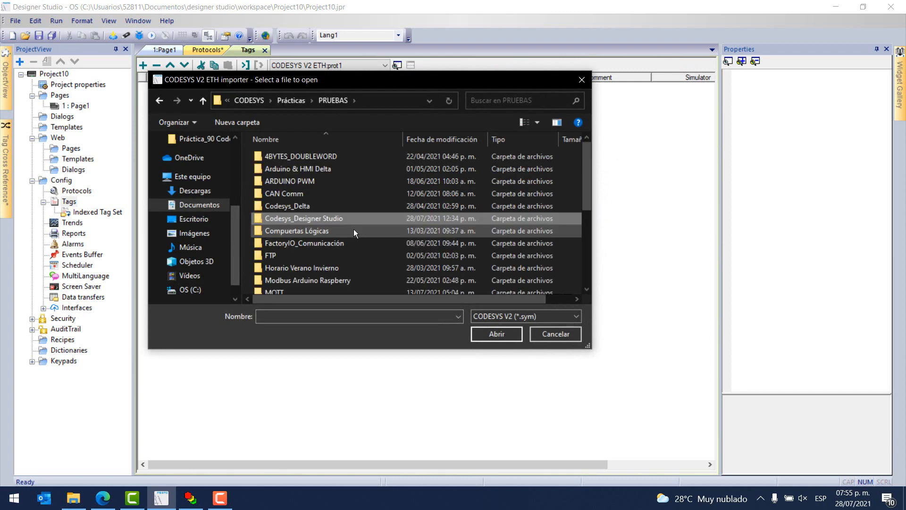
{"action": "key", "text": "alt+Up"}
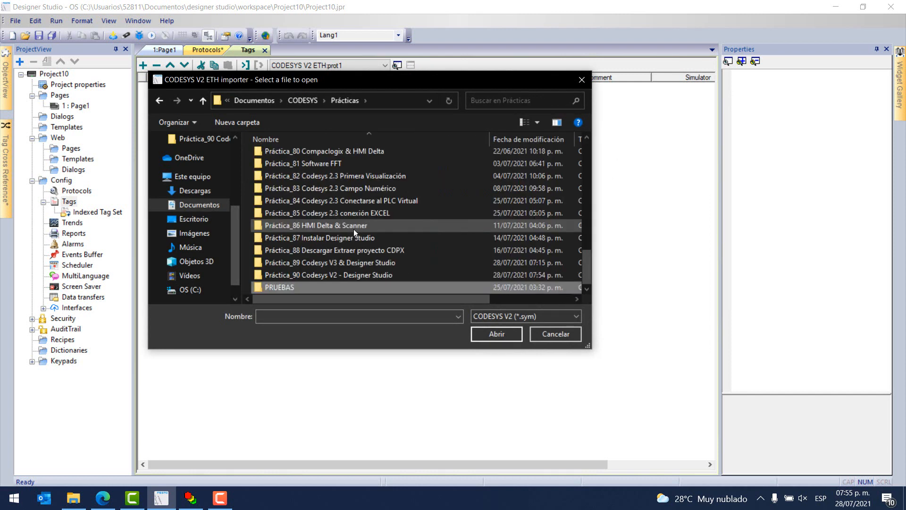
{"action": "double_click", "coordinate": [330, 277]}
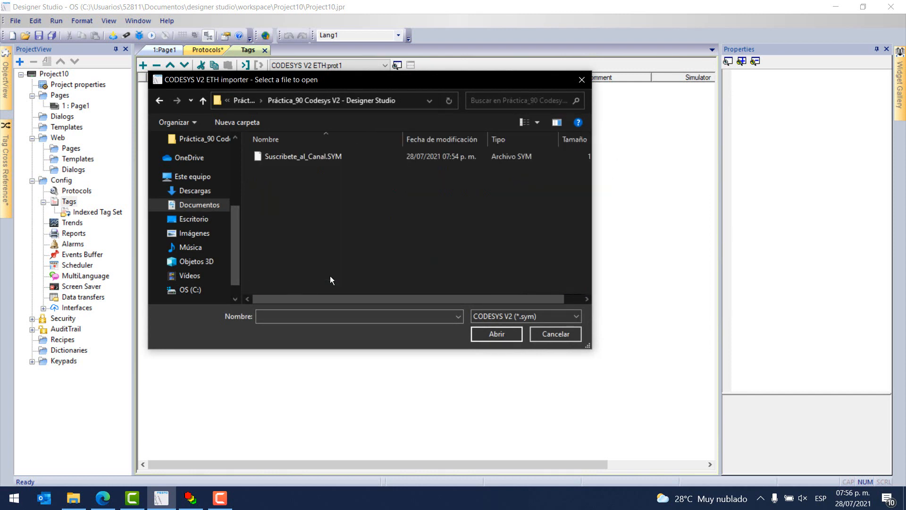
{"action": "left_click", "coordinate": [304, 157]}
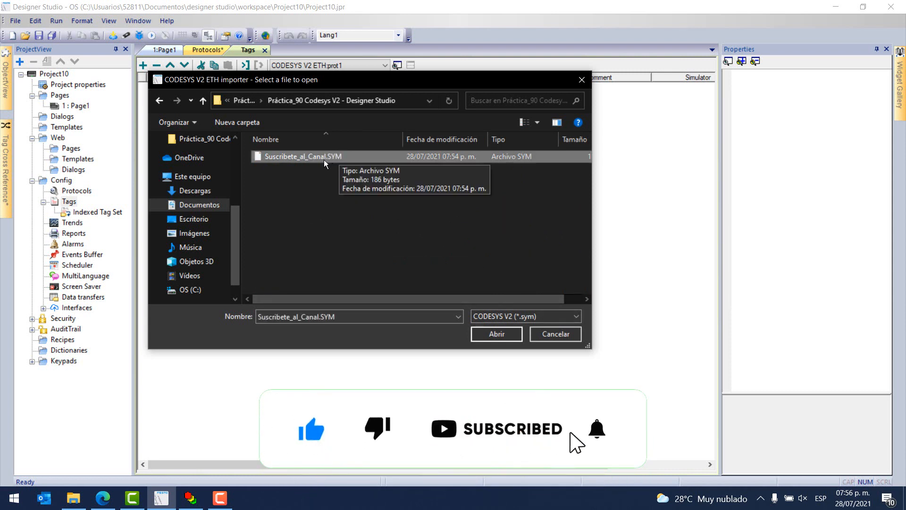
{"action": "left_click", "coordinate": [501, 334]}
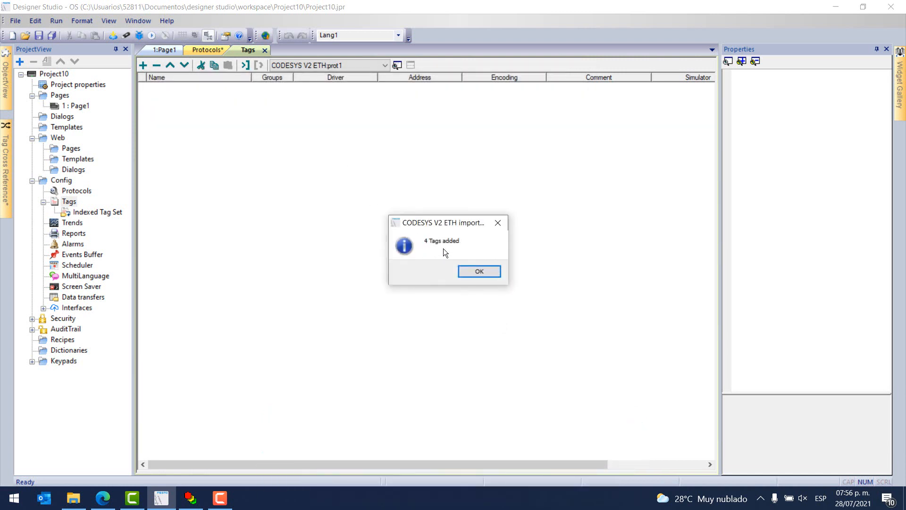
{"action": "left_click", "coordinate": [463, 268]}
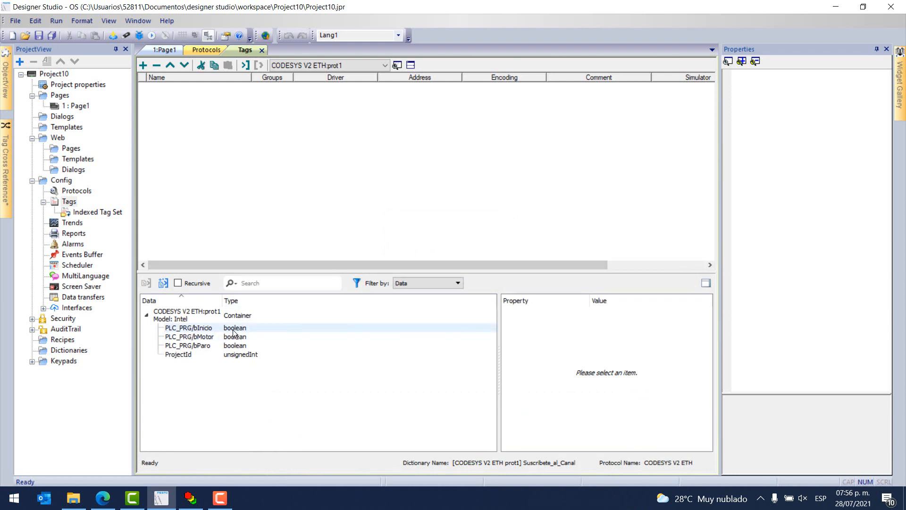
Add the imported variables PLC_PRG/bInicio, PLC_PRG/bMotor and PLC_PRG/bParo to the project's tags.
{"action": "left_click", "coordinate": [191, 355]}
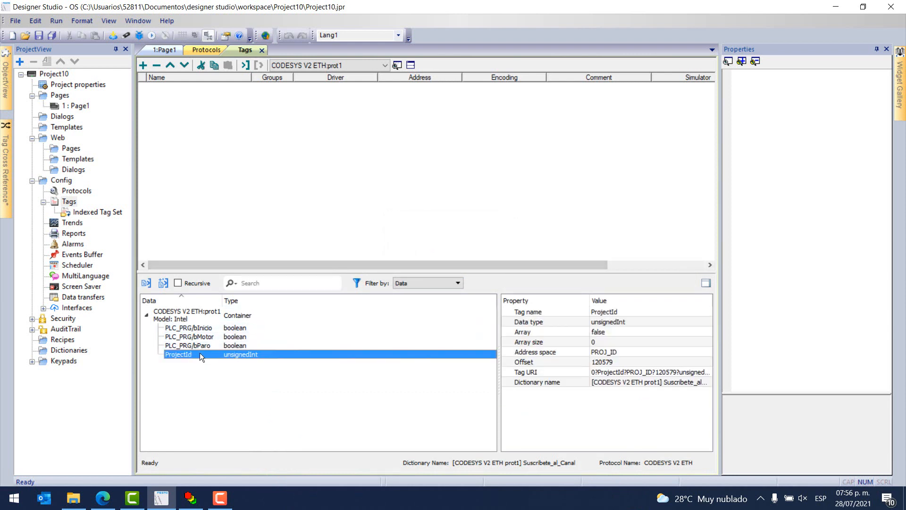
{"action": "left_click_drag", "start_coordinate": [197, 325], "coordinate": [202, 344]}
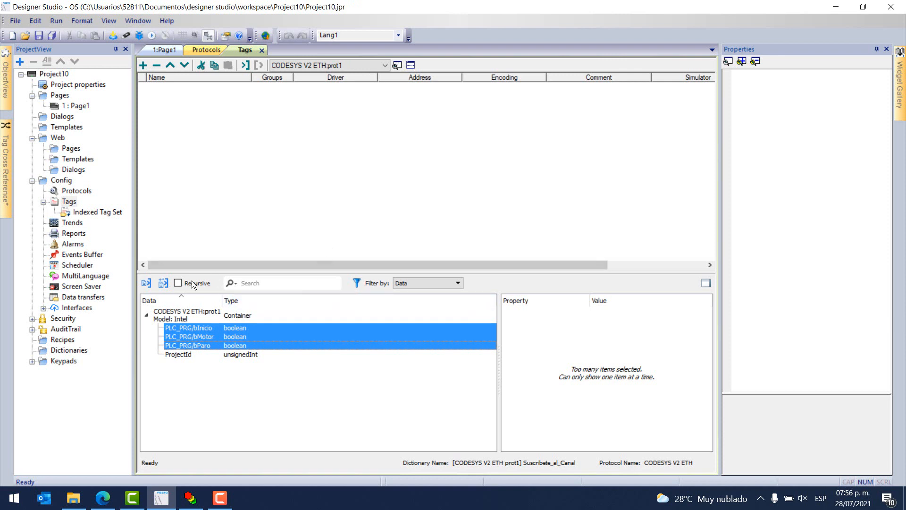
{"action": "left_click", "coordinate": [146, 282]}
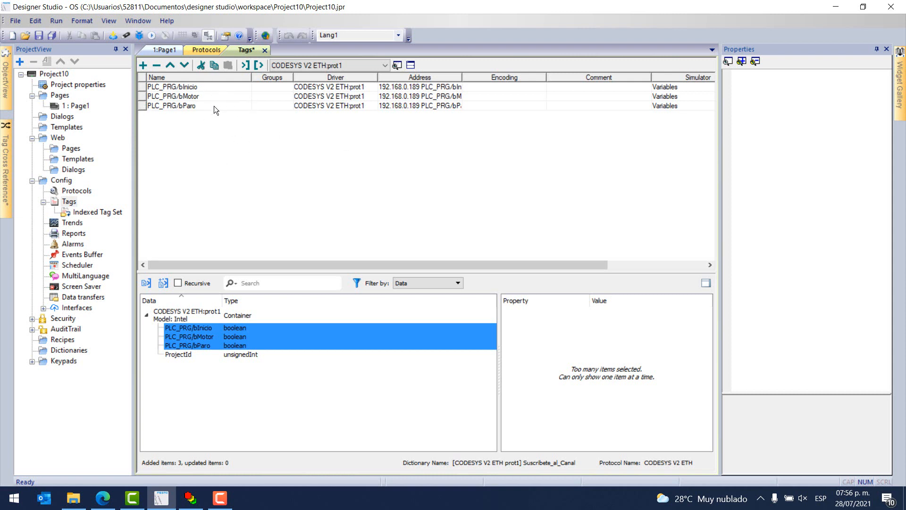
Open Page1 and place two rectangular standard buttons, about 211 by 155, one above the other on the page's left side.
{"action": "double_click", "coordinate": [76, 105]}
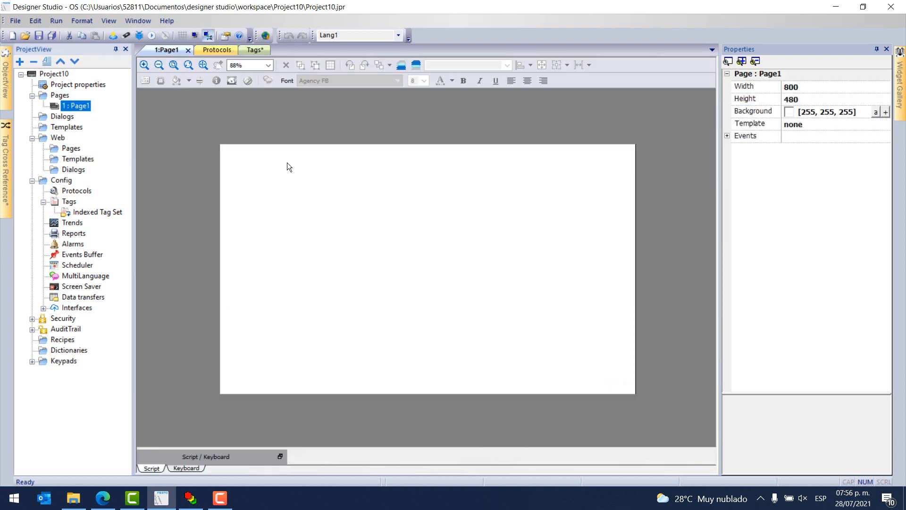
{"action": "mouse_move", "coordinate": [901, 70]}
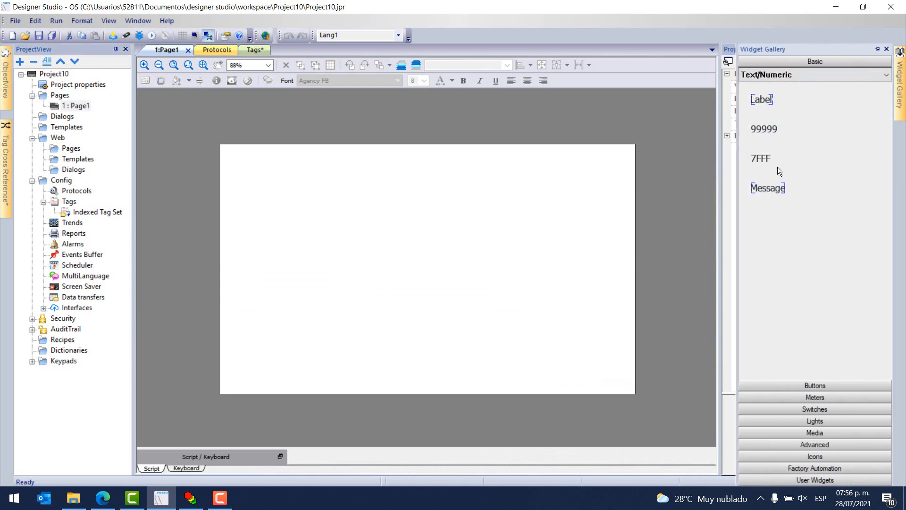
{"action": "left_click", "coordinate": [826, 385]}
{"action": "left_click_drag", "start_coordinate": [770, 142], "coordinate": [299, 214]}
{"action": "left_click_drag", "start_coordinate": [374, 291], "coordinate": [281, 317]}
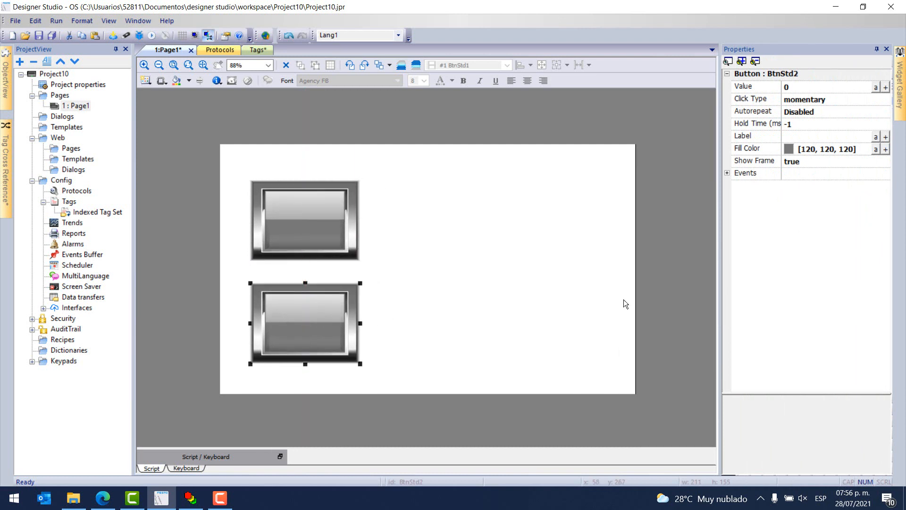
Place a round light, about 291 by 245, to the right of the two buttons on Page1.
{"action": "left_click", "coordinate": [901, 72]}
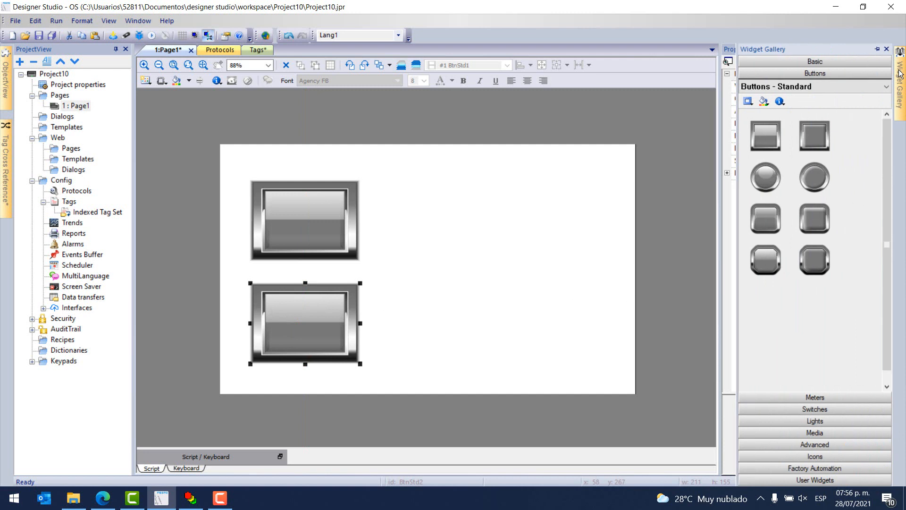
{"action": "left_click", "coordinate": [816, 421]}
{"action": "left_click_drag", "start_coordinate": [774, 172], "coordinate": [610, 337]}
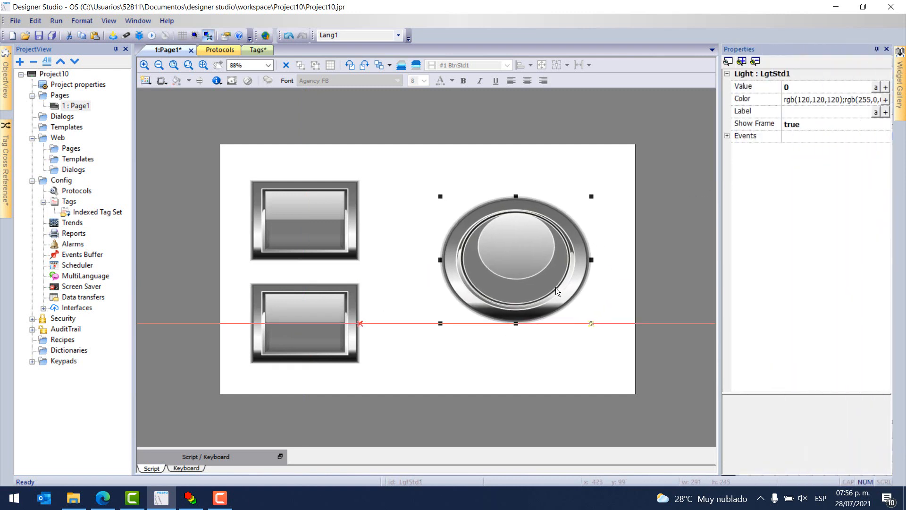
{"action": "left_click_drag", "start_coordinate": [554, 295], "coordinate": [528, 262]}
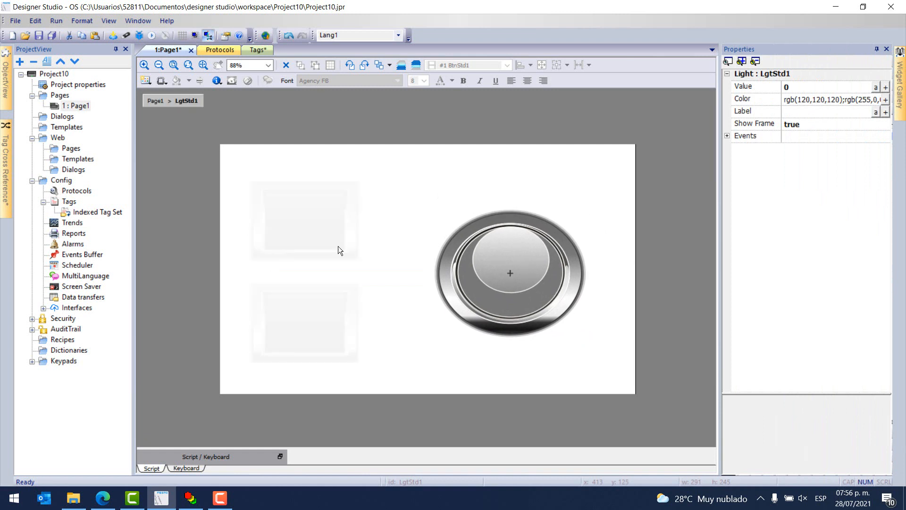
{"action": "left_click_drag", "start_coordinate": [468, 254], "coordinate": [468, 255]}
{"action": "left_click", "coordinate": [369, 355]}
Set the upper button's fill colour to green (50, 205, 50) and the lower button's to red (255, 0, 0).
{"action": "left_click", "coordinate": [313, 220]}
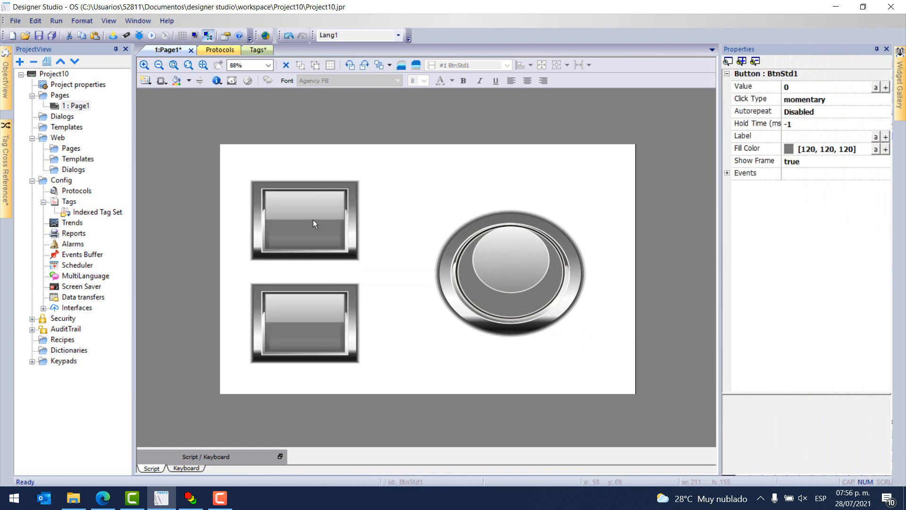
{"action": "left_click", "coordinate": [787, 152]}
{"action": "left_click", "coordinate": [821, 214]}
{"action": "left_click", "coordinate": [352, 320]}
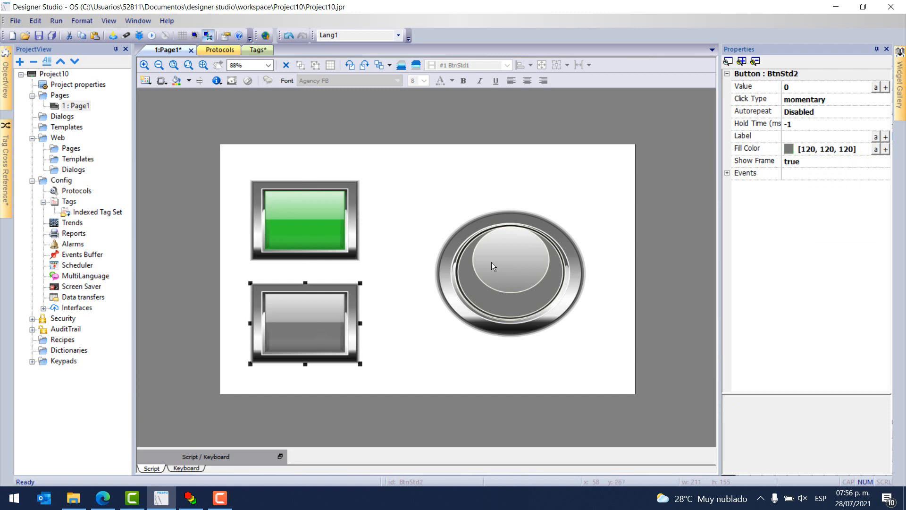
{"action": "left_click", "coordinate": [788, 148]}
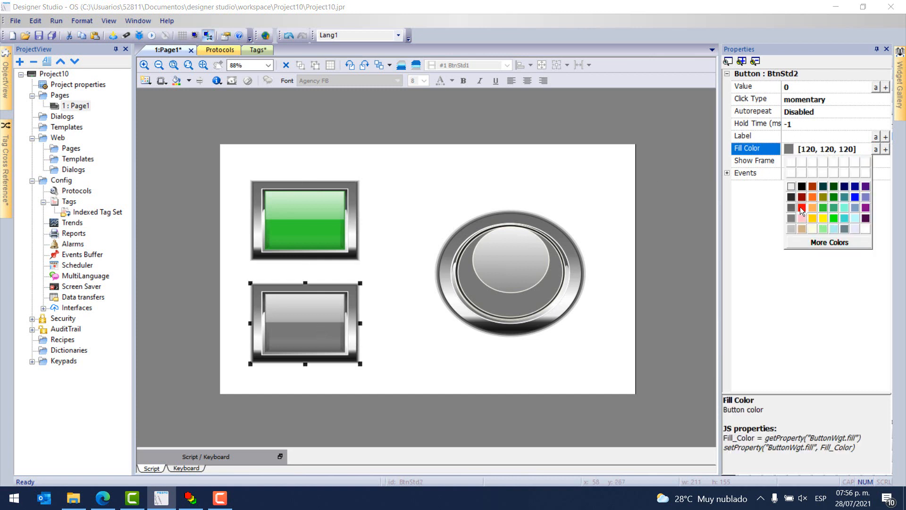
{"action": "left_click", "coordinate": [803, 208]}
Set the light's colour list to black #000000 for index 0 and yellow #ffff00 for index 1.
{"action": "left_click", "coordinate": [514, 286]}
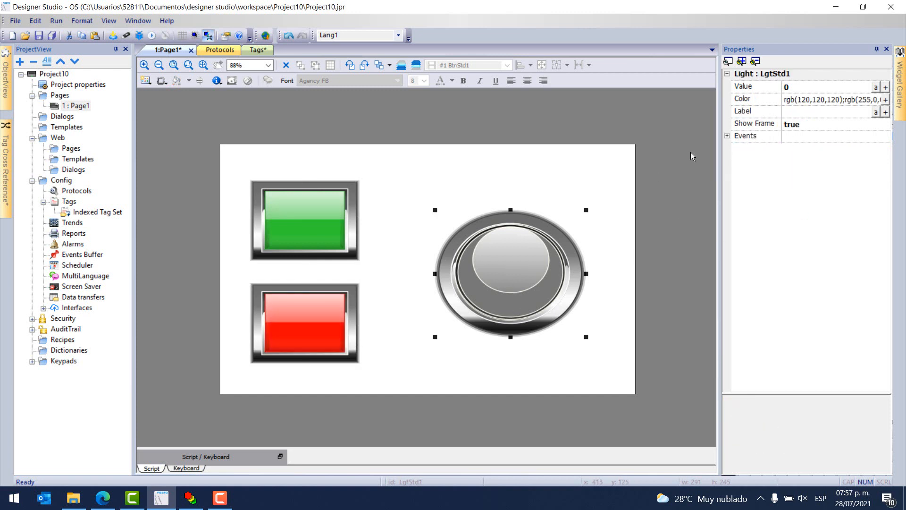
{"action": "left_click", "coordinate": [886, 100]}
{"action": "left_click", "coordinate": [554, 201]}
{"action": "left_click", "coordinate": [561, 202]}
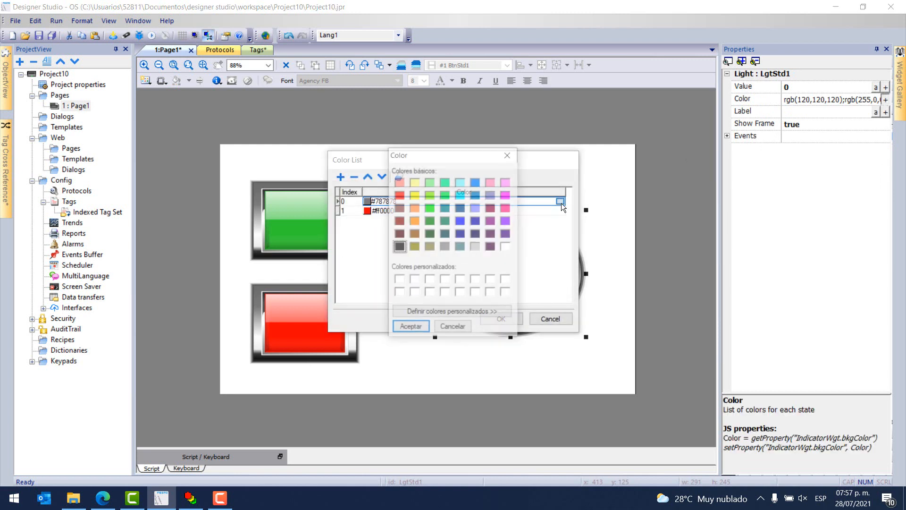
{"action": "left_click", "coordinate": [409, 328]}
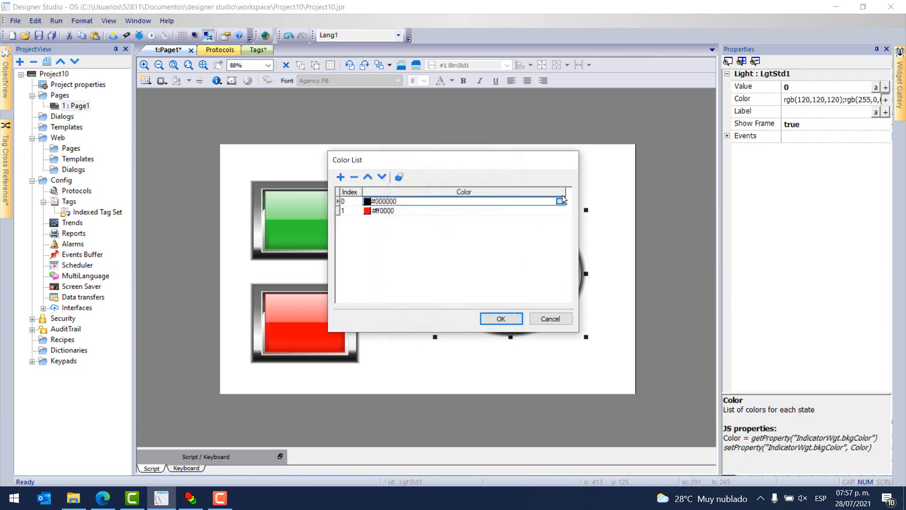
{"action": "left_click", "coordinate": [561, 211]}
{"action": "left_click", "coordinate": [561, 210]}
{"action": "left_click", "coordinate": [414, 196]}
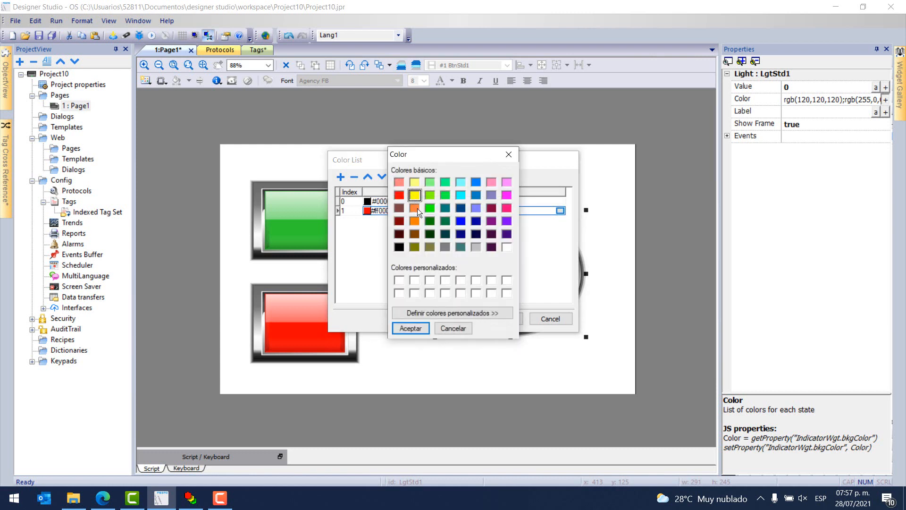
{"action": "left_click", "coordinate": [414, 332]}
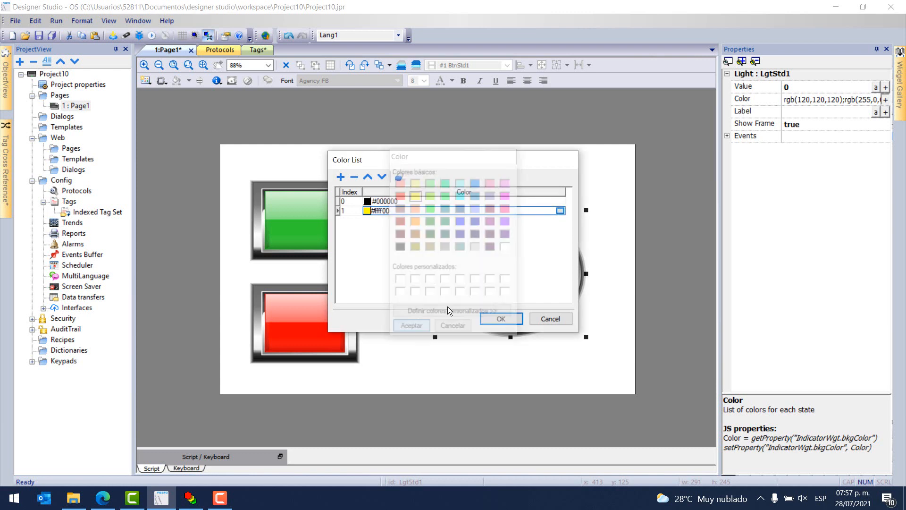
{"action": "left_click", "coordinate": [500, 319]}
{"action": "left_click", "coordinate": [623, 347]}
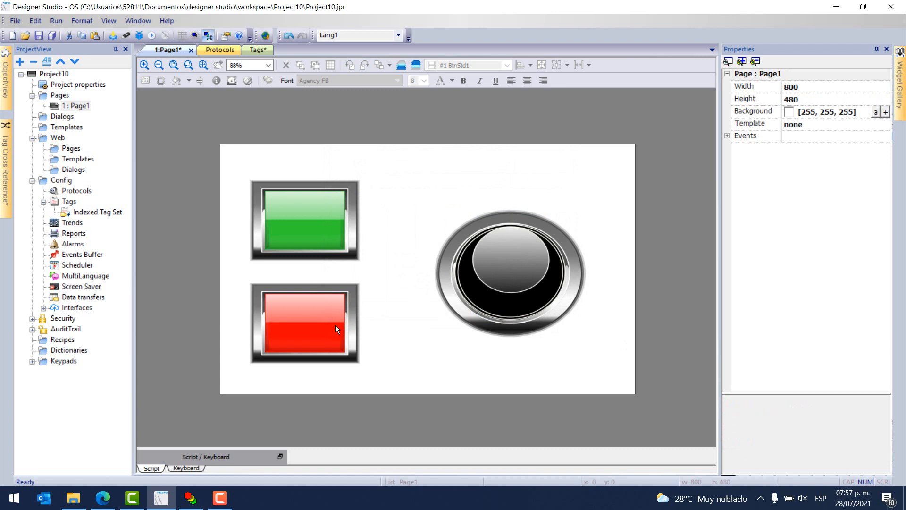
Label the green button INICIO and the red button PARO.
{"action": "left_click", "coordinate": [322, 227]}
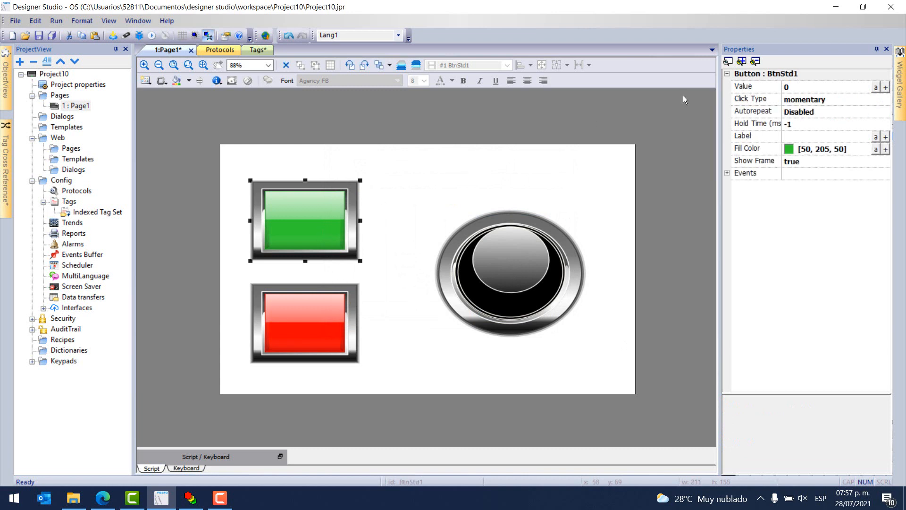
{"action": "left_click", "coordinate": [797, 137]}
{"action": "key", "text": "Caps_Lock"}
{"action": "type", "text": "INICIO"}
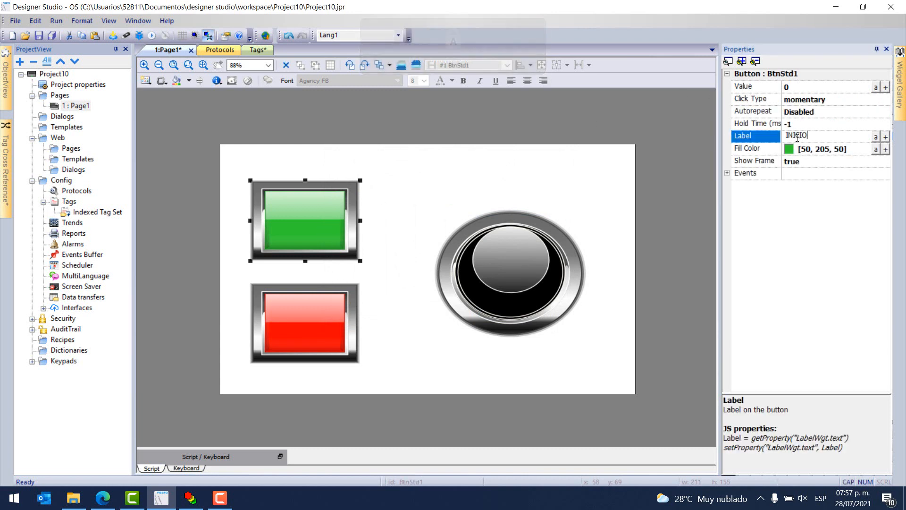
{"action": "left_click", "coordinate": [310, 302]}
{"action": "left_click", "coordinate": [792, 137]}
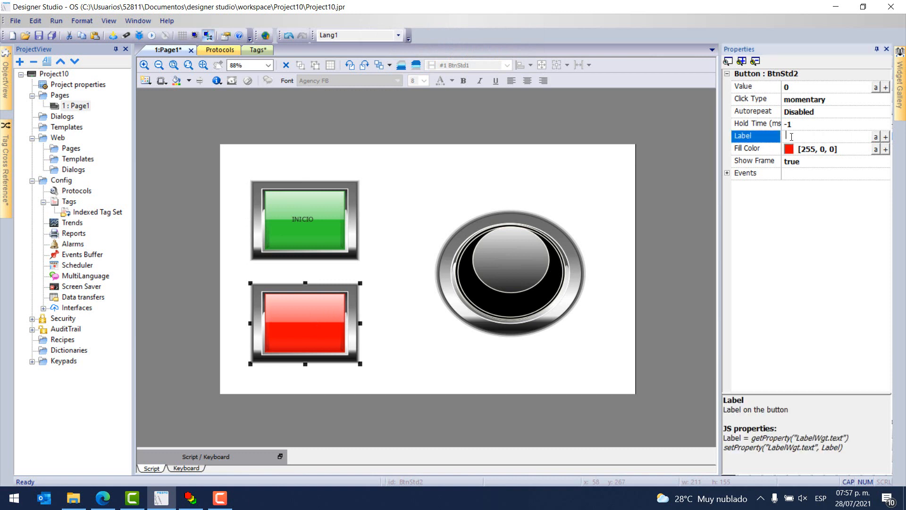
{"action": "type", "text": "PARO"}
{"action": "left_click", "coordinate": [467, 279]}
{"action": "left_click", "coordinate": [642, 310]}
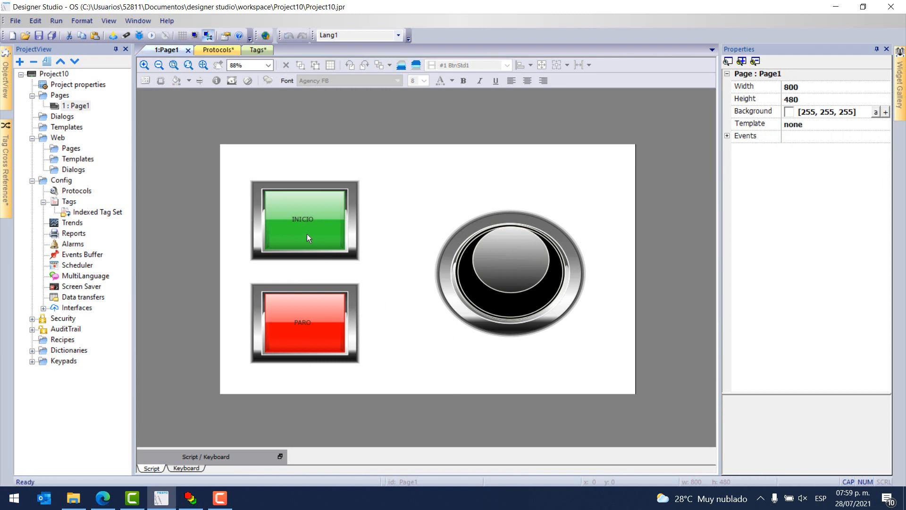
Link the INICIO button's value to the BOOL tag PLC_PRG/bInicio with read/write access.
{"action": "left_click", "coordinate": [307, 233]}
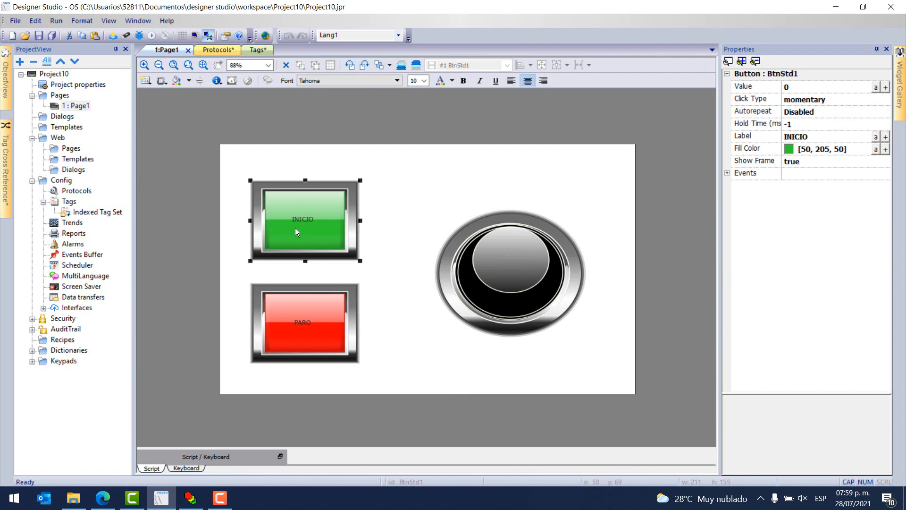
{"action": "left_click", "coordinate": [886, 88]}
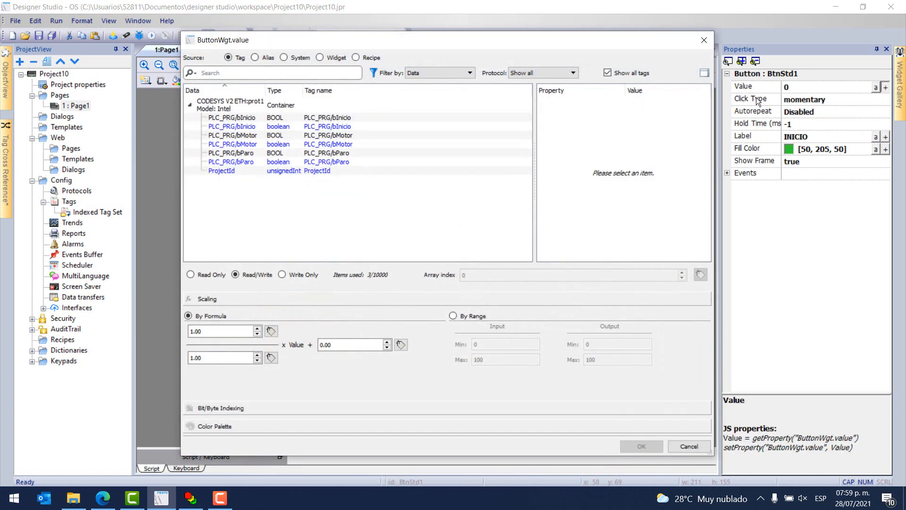
{"action": "left_click", "coordinate": [254, 118]}
{"action": "left_click", "coordinate": [642, 446]}
Link the PARO button's value to the BOOL tag PLC_PRG/bParo with read/write access.
{"action": "left_click", "coordinate": [285, 315]}
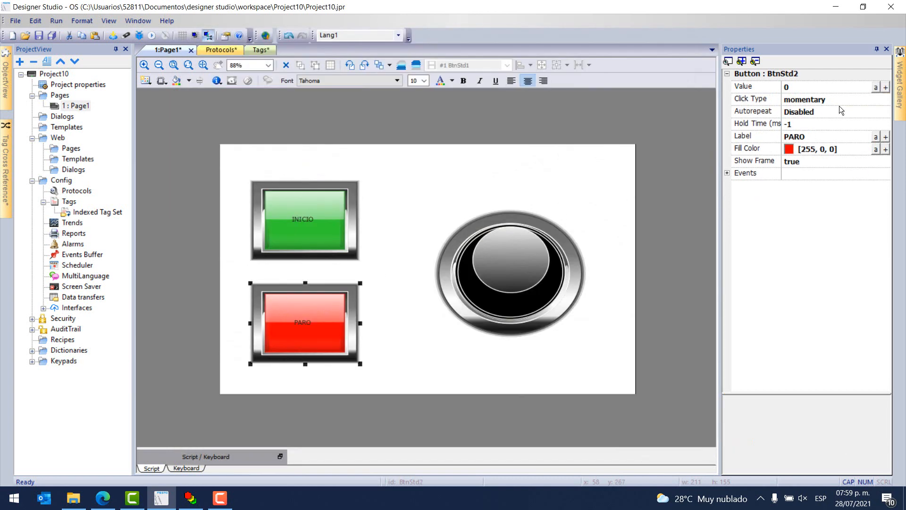
{"action": "left_click", "coordinate": [886, 88]}
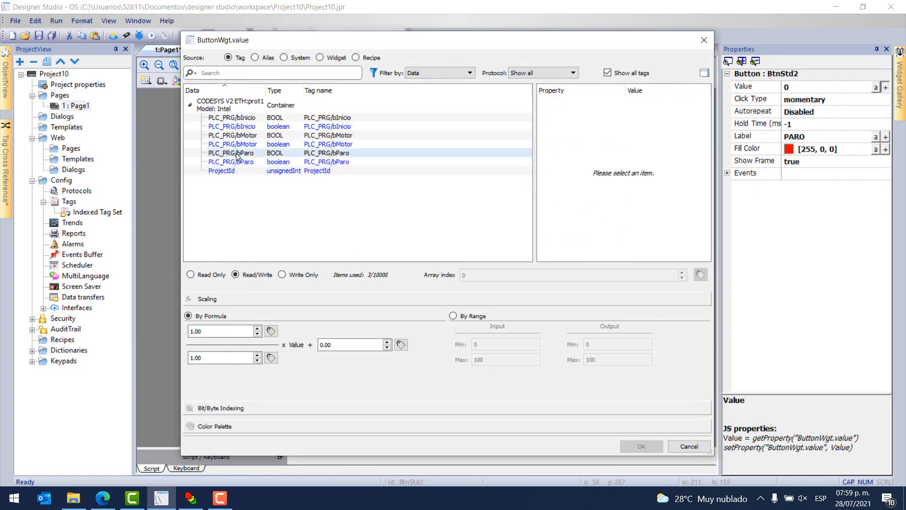
{"action": "left_click", "coordinate": [237, 154]}
{"action": "left_click", "coordinate": [641, 446]}
Link the light's value to the BOOL tag PLC_PRG/bMotor with read-only access.
{"action": "left_click", "coordinate": [513, 270]}
{"action": "left_click", "coordinate": [886, 87]}
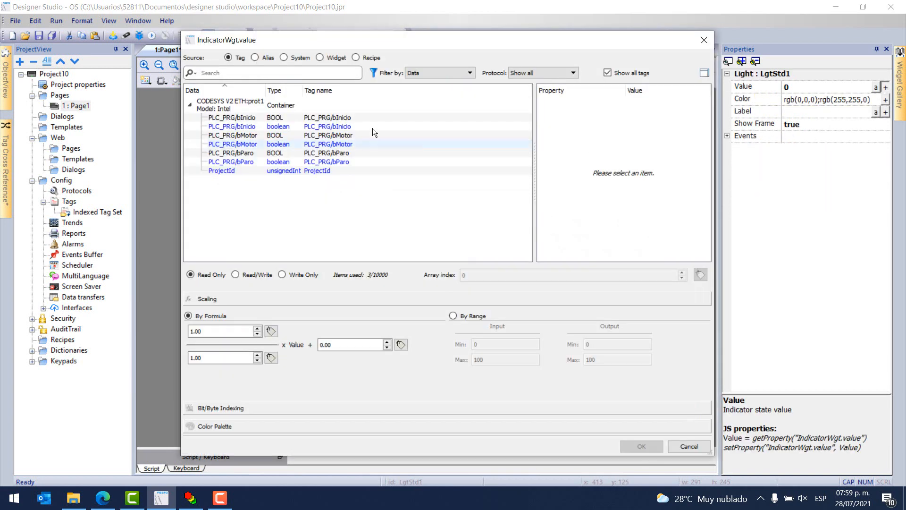
{"action": "left_click", "coordinate": [255, 136]}
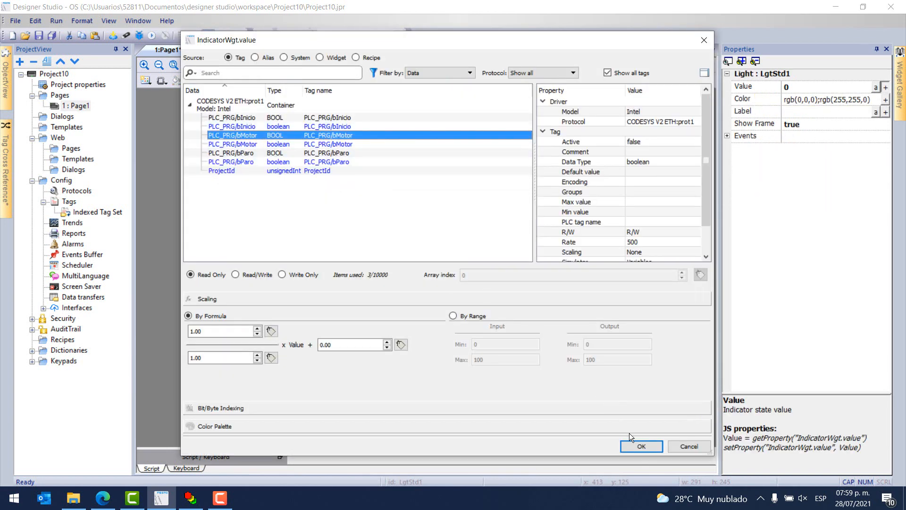
{"action": "left_click", "coordinate": [640, 446]}
{"action": "left_click", "coordinate": [413, 347]}
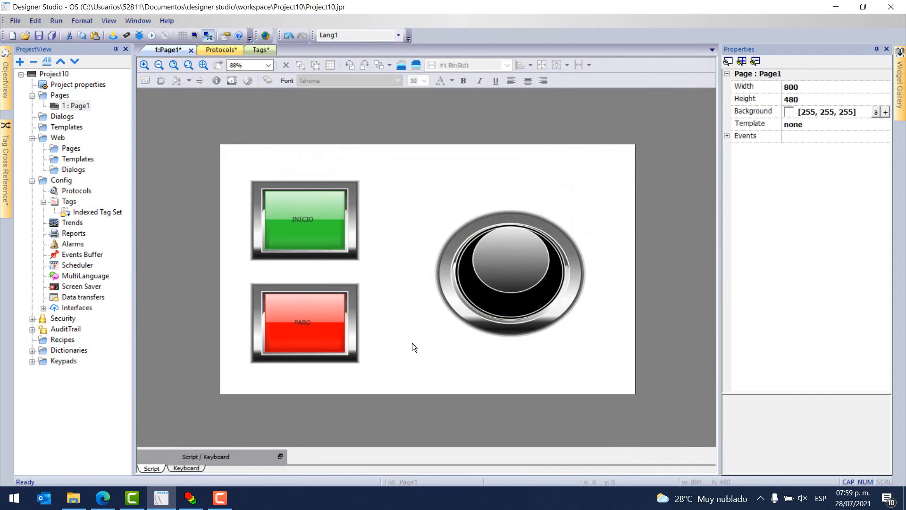
Save the project and start the HMI simulation, trying the INICIO and PARO buttons once.
{"action": "left_click", "coordinate": [151, 36]}
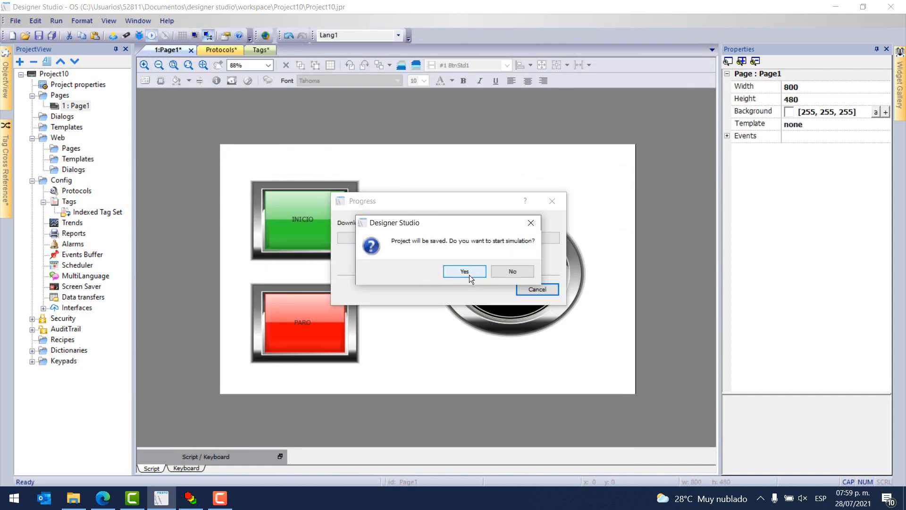
{"action": "left_click", "coordinate": [467, 273]}
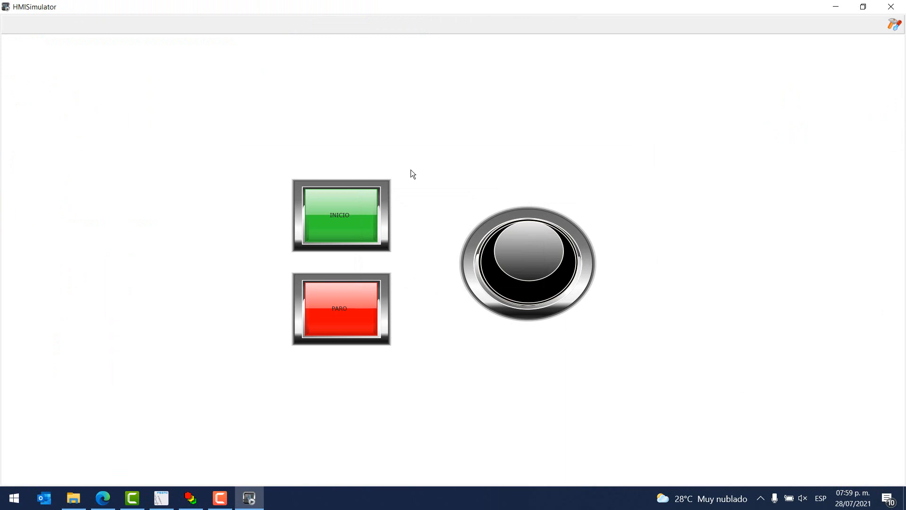
{"action": "left_click", "coordinate": [364, 223]}
{"action": "left_click", "coordinate": [350, 311]}
Bring up the online CoDeSys ladder and resize the simulator window over it, showing both buttons and the light.
{"action": "left_click", "coordinate": [862, 6]}
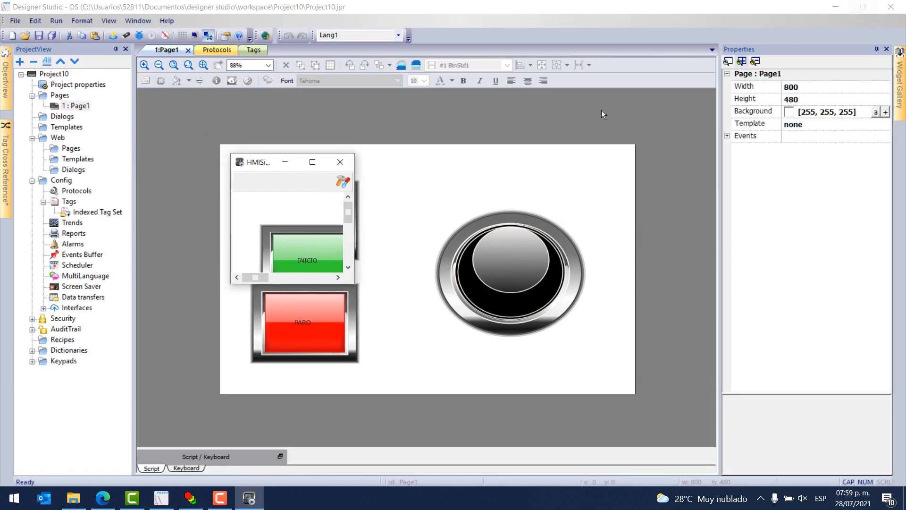
{"action": "left_click", "coordinate": [837, 7]}
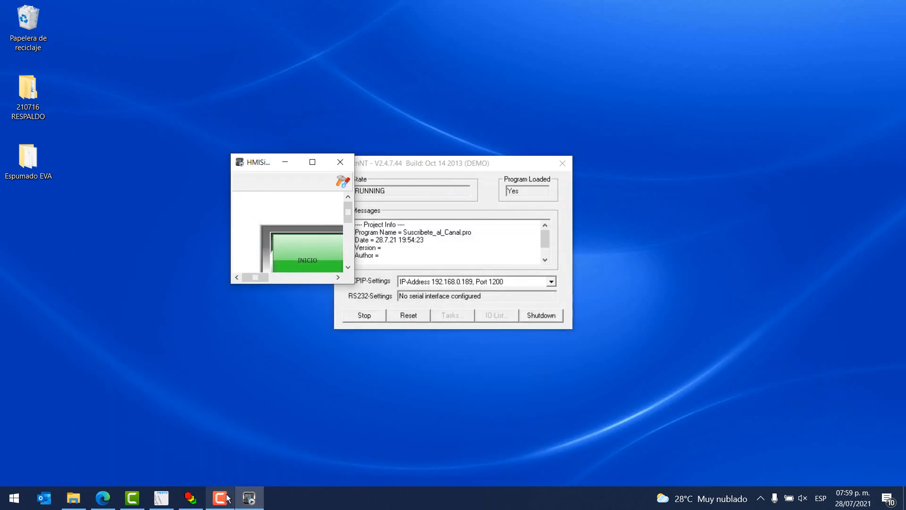
{"action": "left_click", "coordinate": [191, 498]}
{"action": "left_click", "coordinate": [250, 497]}
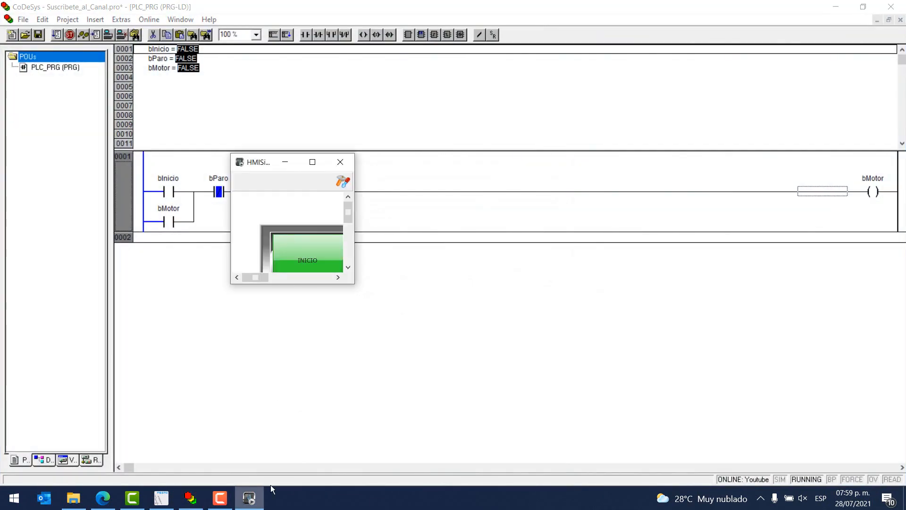
{"action": "left_click_drag", "start_coordinate": [352, 284], "coordinate": [632, 415]}
{"action": "left_click_drag", "start_coordinate": [518, 166], "coordinate": [613, 150]}
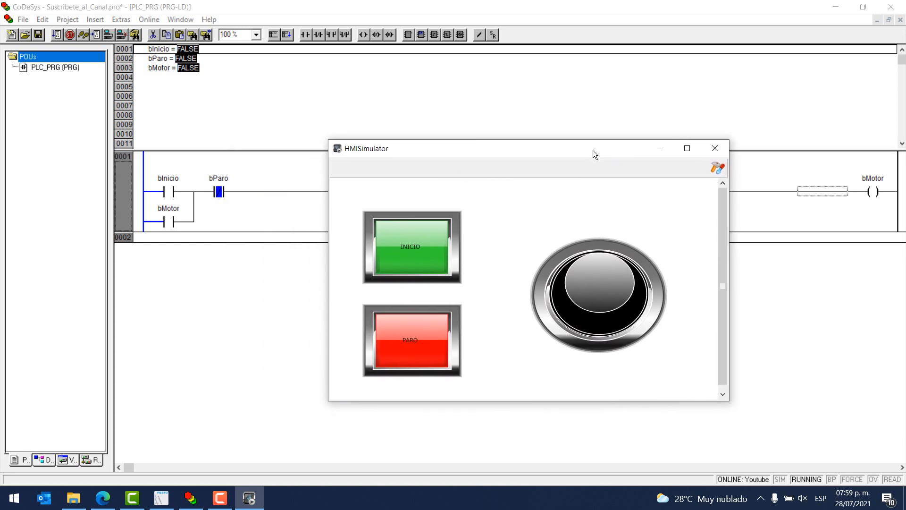
Operate INICIO and PARO in the simulator to check whether the online ladder variables respond.
{"action": "left_click", "coordinate": [418, 247]}
{"action": "left_click", "coordinate": [411, 344]}
{"action": "left_click", "coordinate": [426, 248]}
{"action": "left_click", "coordinate": [429, 242]}
{"action": "left_click", "coordinate": [414, 336]}
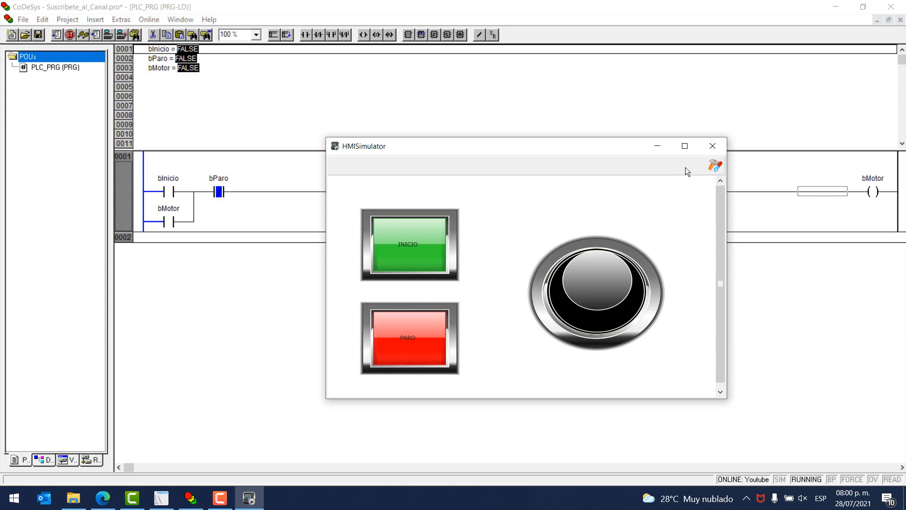
Turn off Use Simulation for protocol prot1 (CODESYS V2 ETH) in the simulator settings.
{"action": "left_click", "coordinate": [717, 165]}
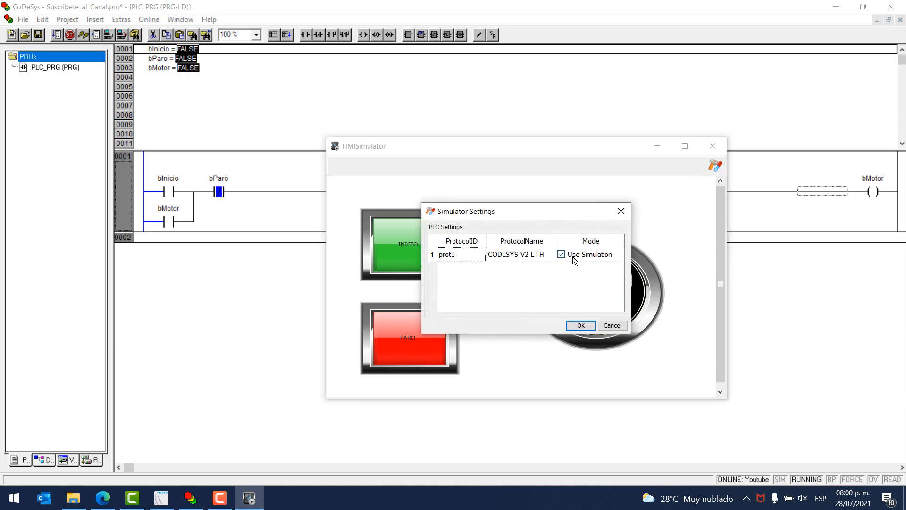
{"action": "left_click", "coordinate": [561, 258]}
{"action": "left_click", "coordinate": [581, 325]}
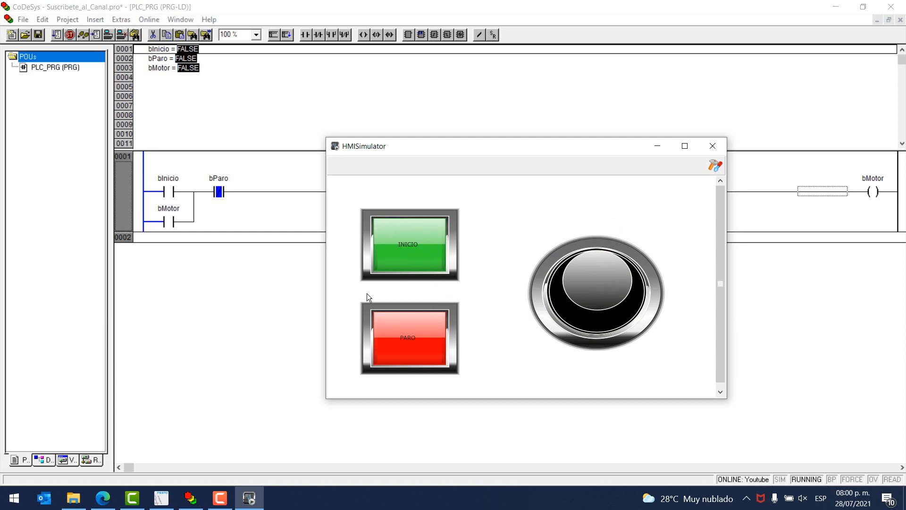
Test starting the motor with INICIO and stopping it with PARO, placing the simulator window below the ladder rung.
{"action": "left_click", "coordinate": [395, 248]}
{"action": "left_click", "coordinate": [393, 249]}
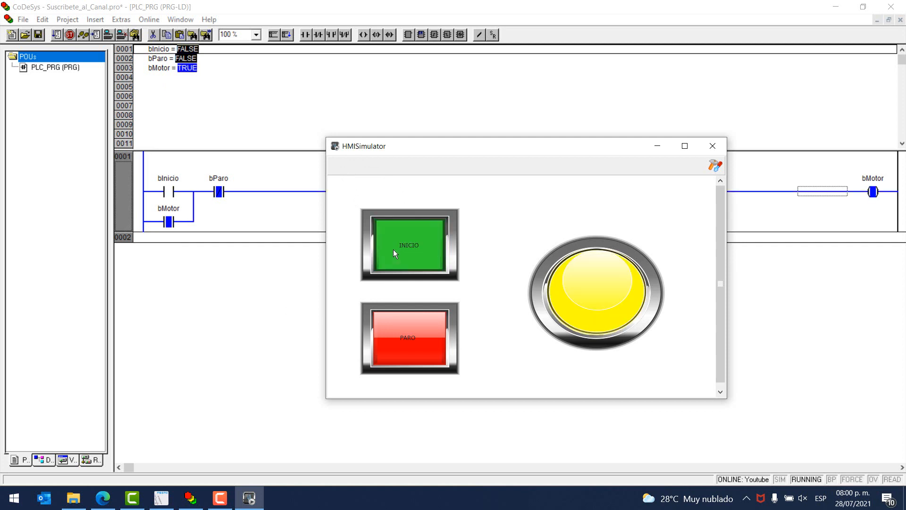
{"action": "left_click", "coordinate": [387, 246]}
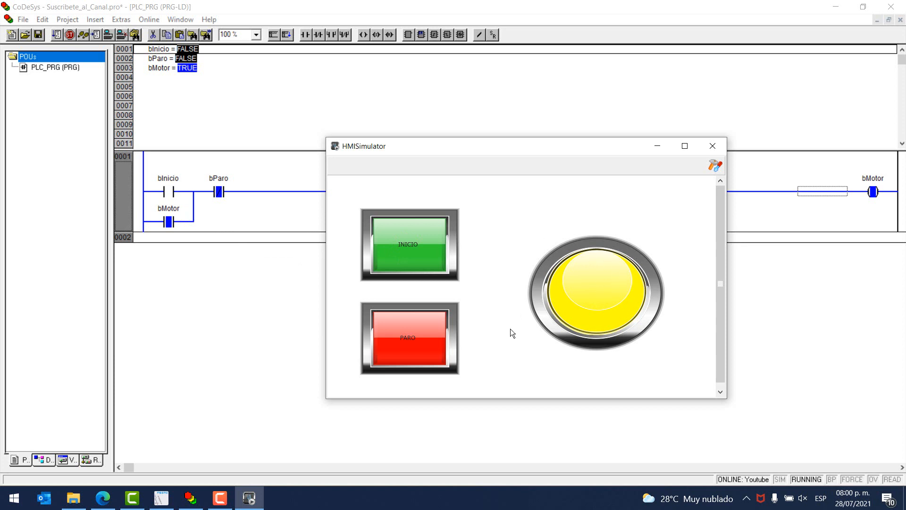
{"action": "left_click_drag", "start_coordinate": [546, 138], "coordinate": [552, 209]}
{"action": "left_click", "coordinate": [430, 402]}
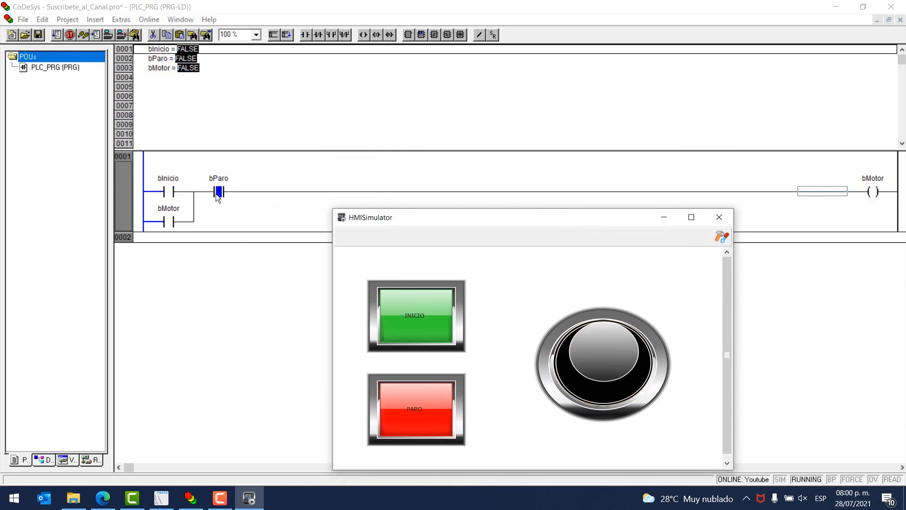
Alternate INICIO and PARO several times to compare the light with bMotor in the online ladder.
{"action": "left_click", "coordinate": [419, 323]}
{"action": "left_click", "coordinate": [427, 406]}
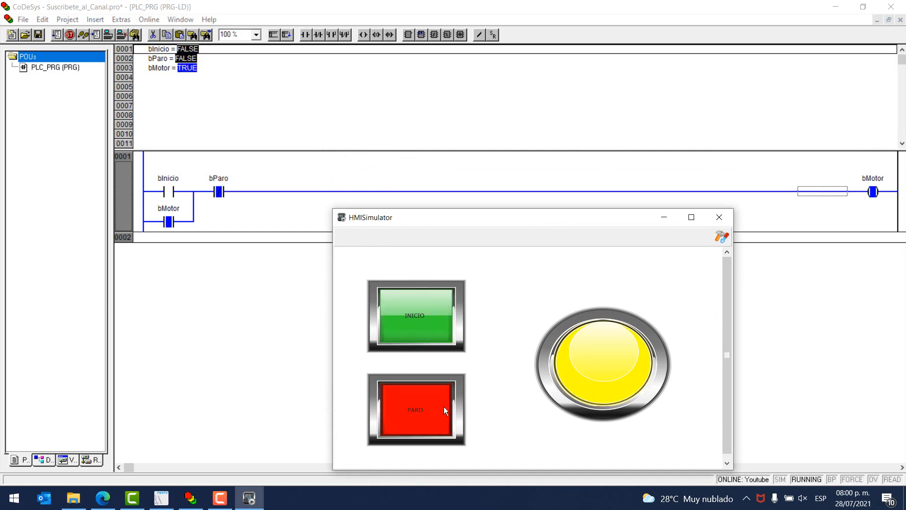
{"action": "left_click", "coordinate": [426, 319]}
{"action": "left_click", "coordinate": [431, 396]}
{"action": "left_click", "coordinate": [435, 318]}
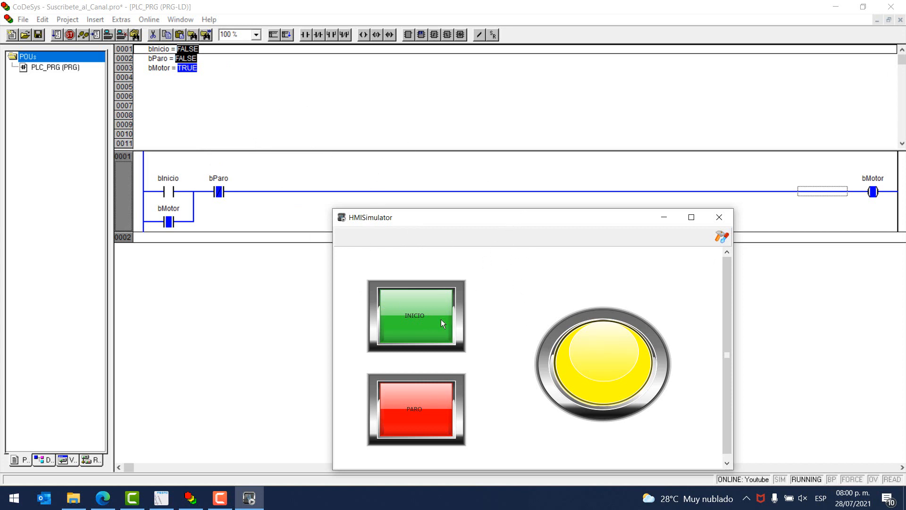
{"action": "left_click", "coordinate": [429, 403]}
{"action": "left_click", "coordinate": [423, 304]}
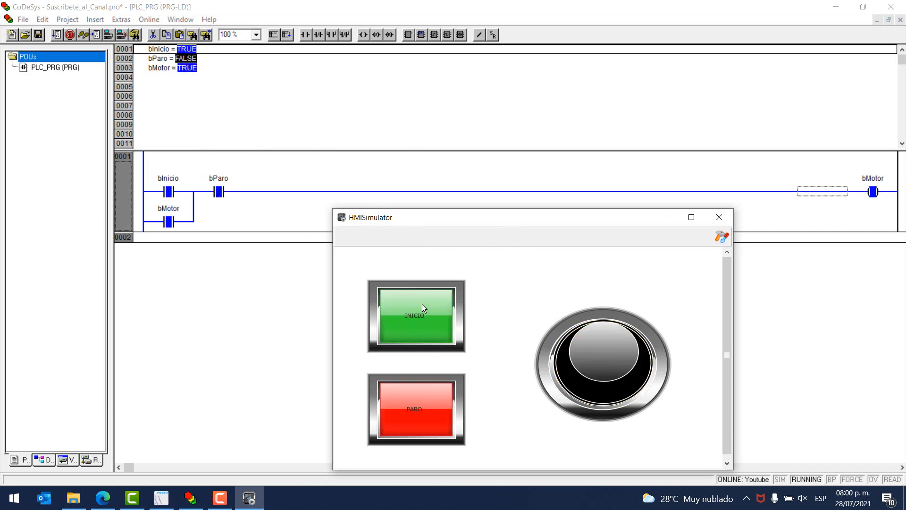
{"action": "left_click", "coordinate": [407, 404]}
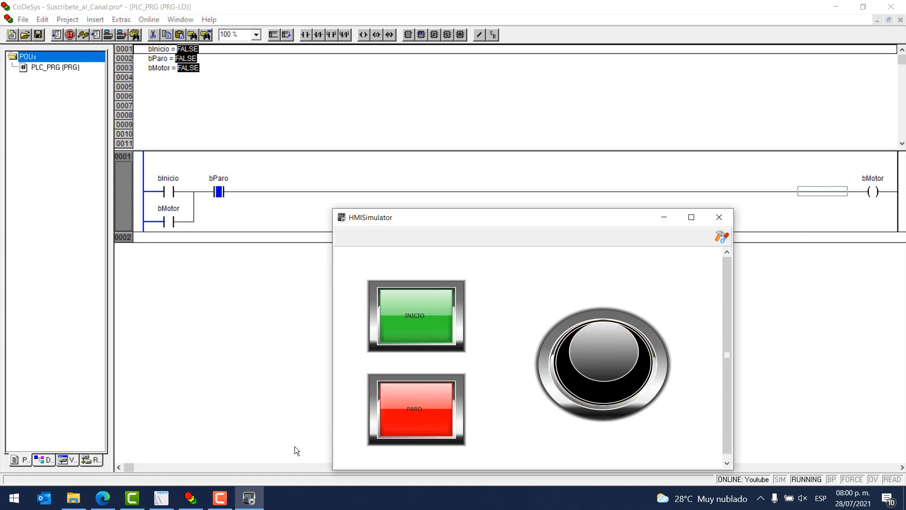
Switch back to Designer Studio and set the PARO button's click type to maintained.
{"action": "left_click", "coordinate": [161, 498]}
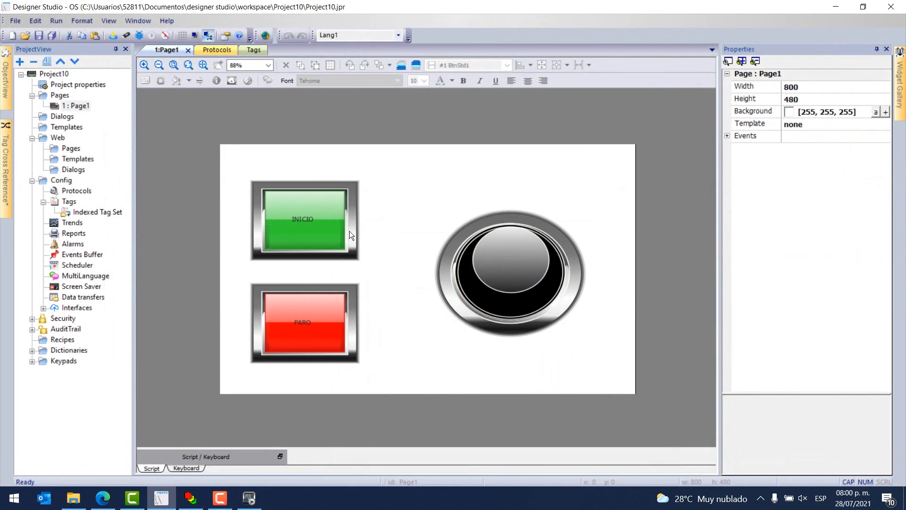
{"action": "left_click", "coordinate": [317, 309]}
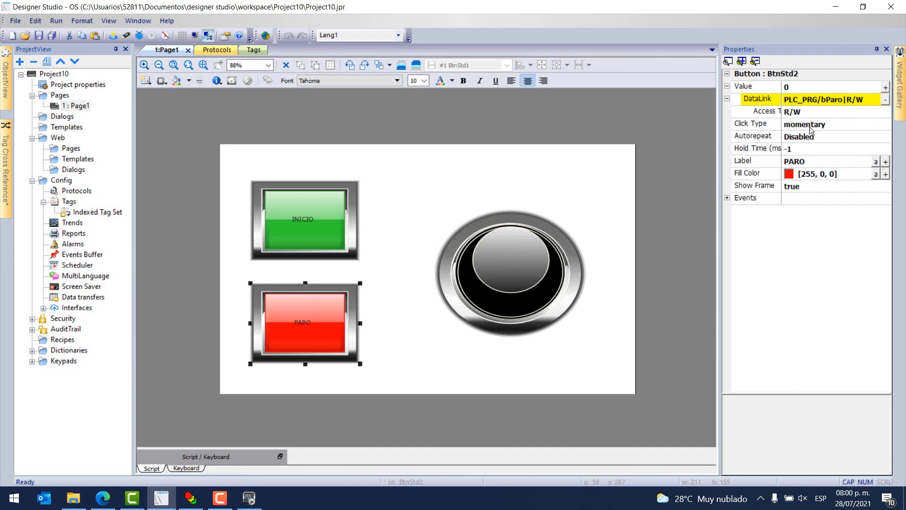
{"action": "left_click", "coordinate": [810, 130]}
{"action": "left_click", "coordinate": [808, 147]}
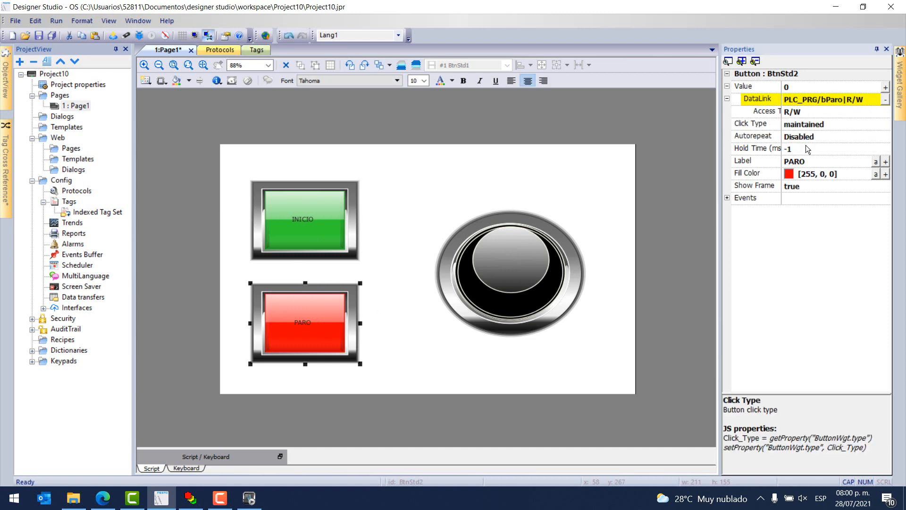
Save and restart the HMI simulation, then resize its window over the online CoDeSys ladder to show all widgets.
{"action": "left_click", "coordinate": [153, 36]}
{"action": "left_click", "coordinate": [465, 269]}
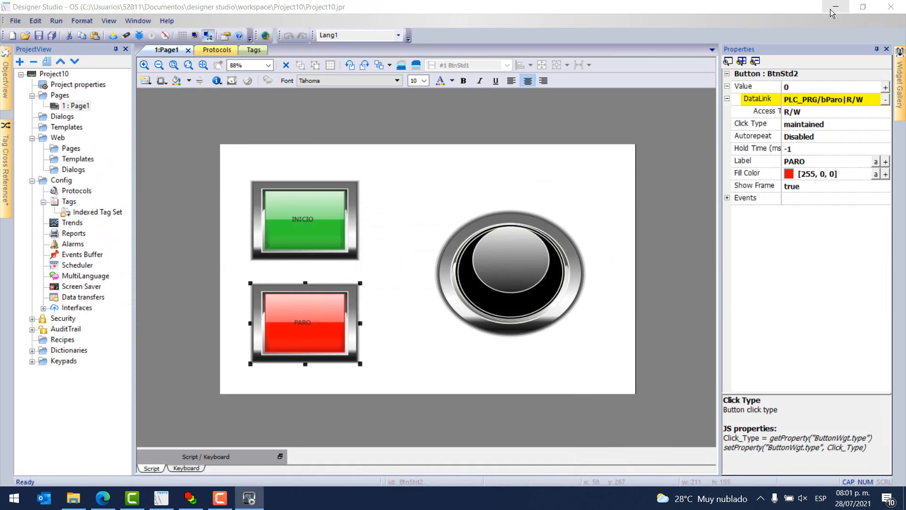
{"action": "left_click", "coordinate": [831, 9]}
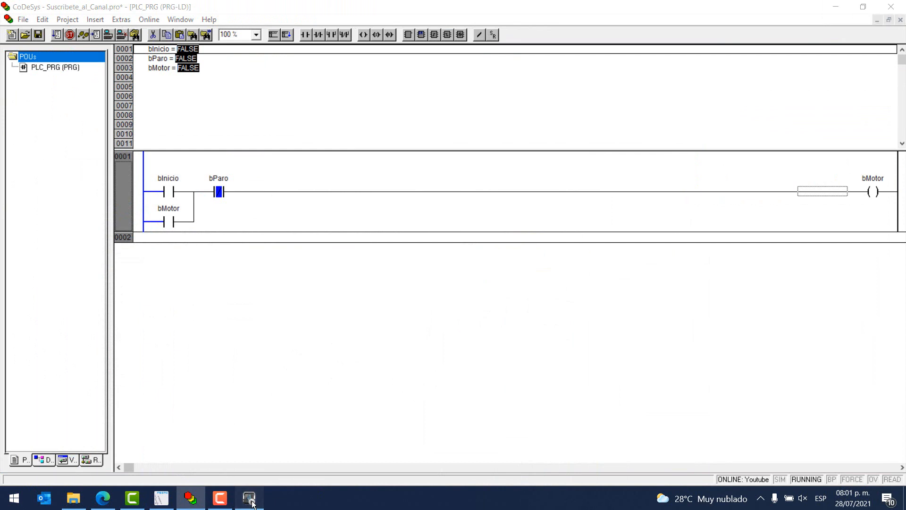
{"action": "left_click", "coordinate": [864, 7]}
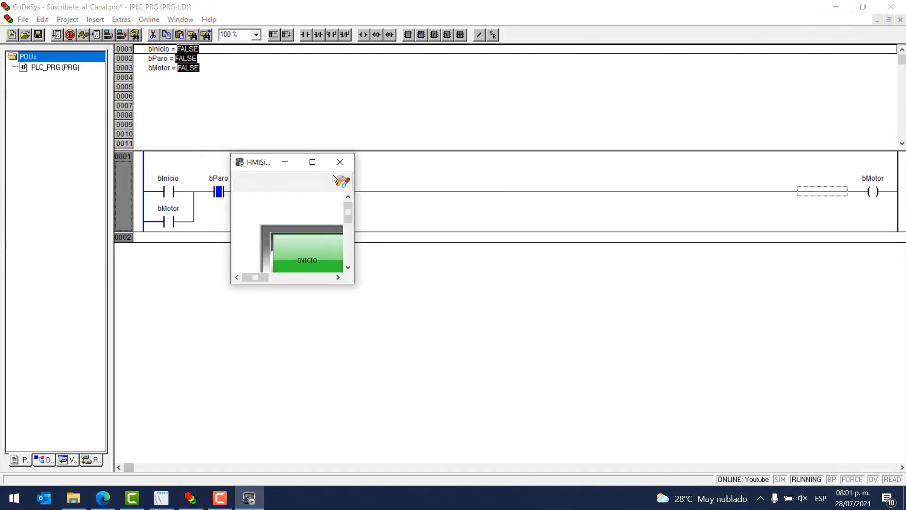
{"action": "left_click_drag", "start_coordinate": [360, 283], "coordinate": [628, 437]}
{"action": "left_click_drag", "start_coordinate": [495, 158], "coordinate": [591, 148]}
Test the maintained PARO button by starting with INICIO, latching PARO, retrying INICIO and releasing PARO.
{"action": "left_click", "coordinate": [394, 268]}
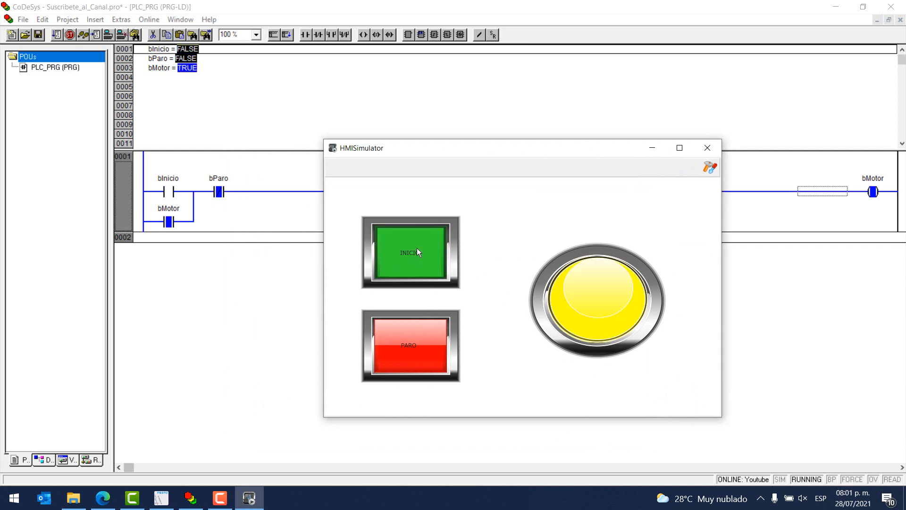
{"action": "left_click", "coordinate": [424, 352]}
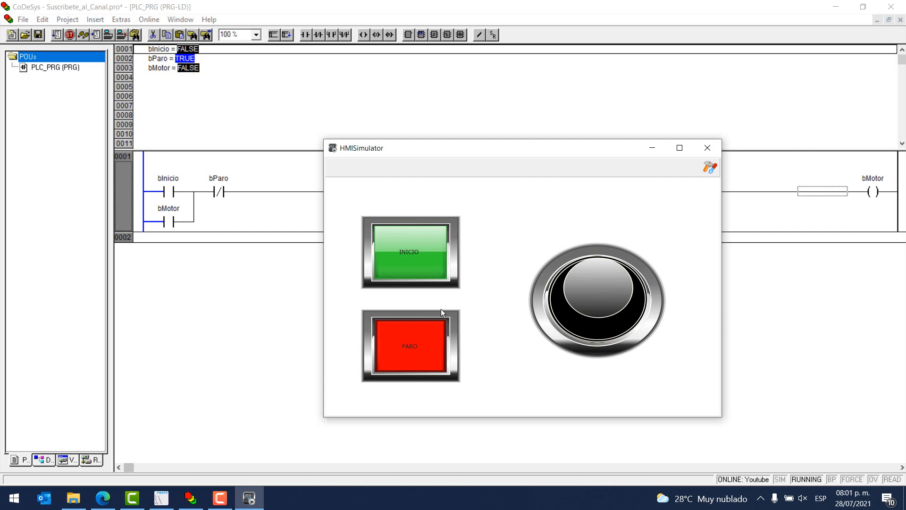
{"action": "left_click", "coordinate": [417, 251]}
{"action": "left_click", "coordinate": [444, 331]}
{"action": "left_click", "coordinate": [410, 256]}
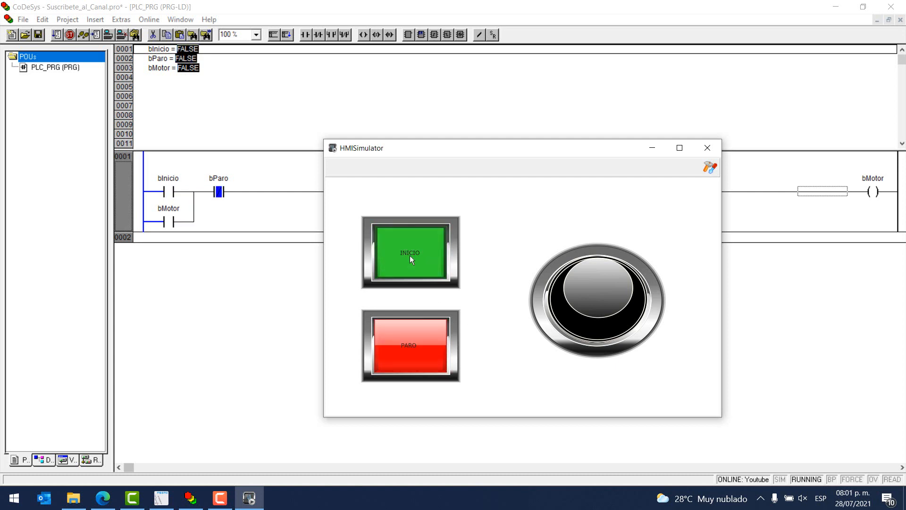